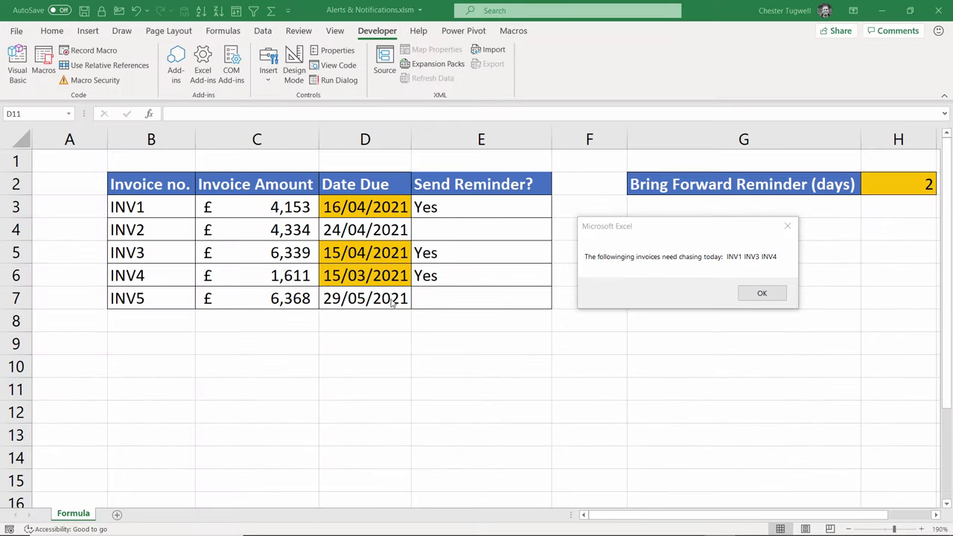
# - Dismiss the invoices-to-chase message box
pyautogui.click(759, 292)
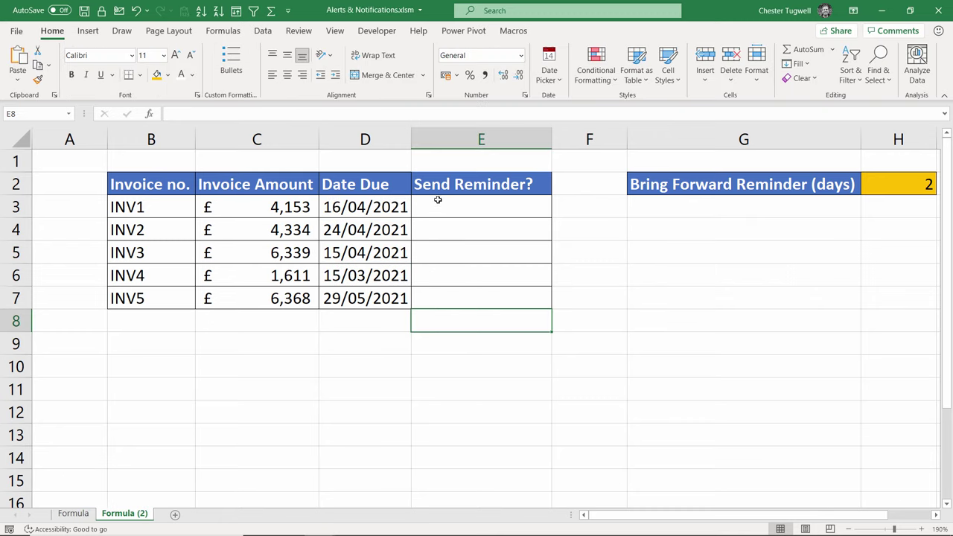
# - On the Formula (2) sheet, enter =TODAY() in E3 so it shows 14/04/2021
pyautogui.click(447, 206)
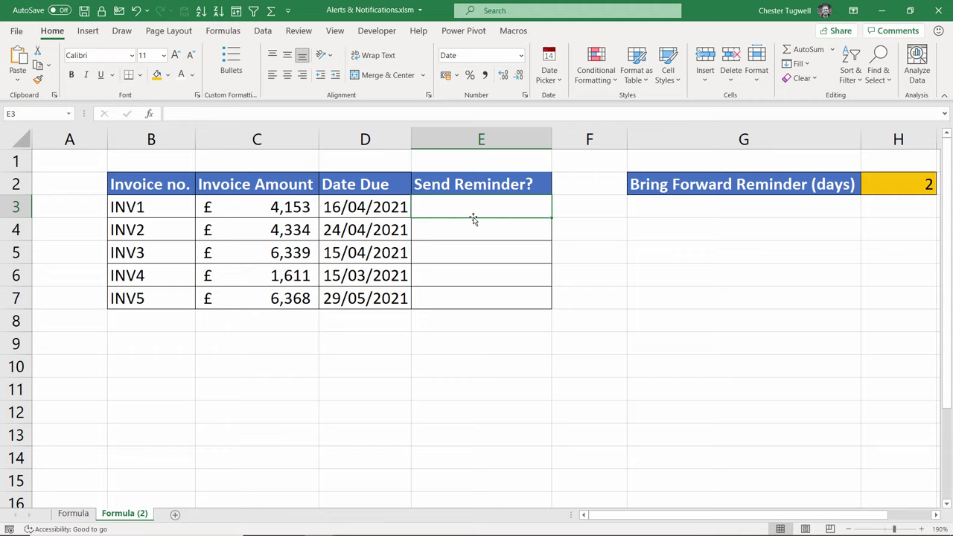
pyautogui.write('=')
pyautogui.write('TODA')
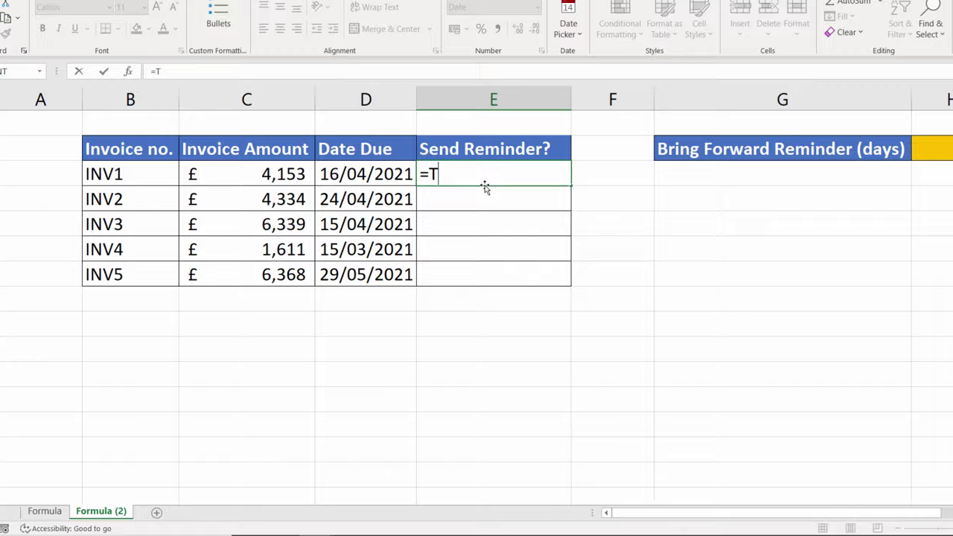
pyautogui.write('Y()')
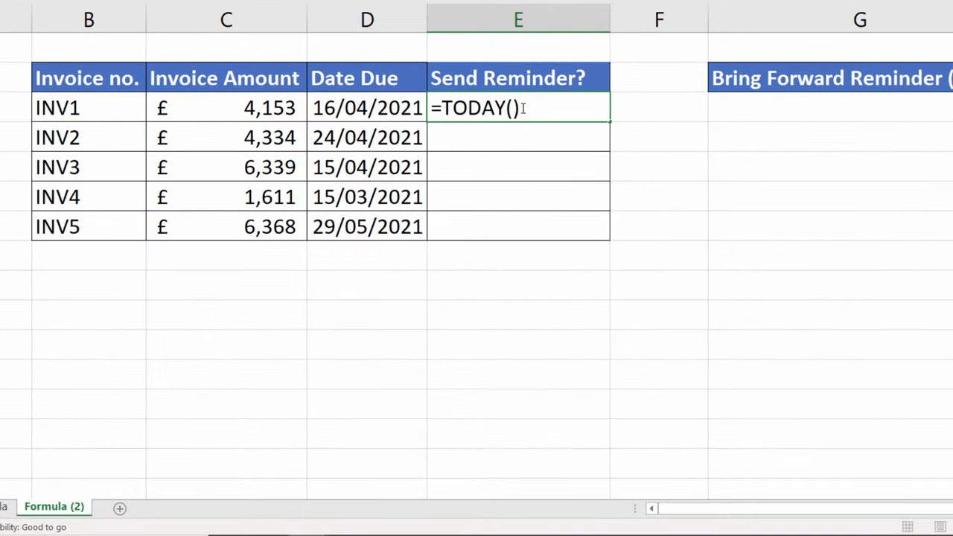
pyautogui.press('Return')
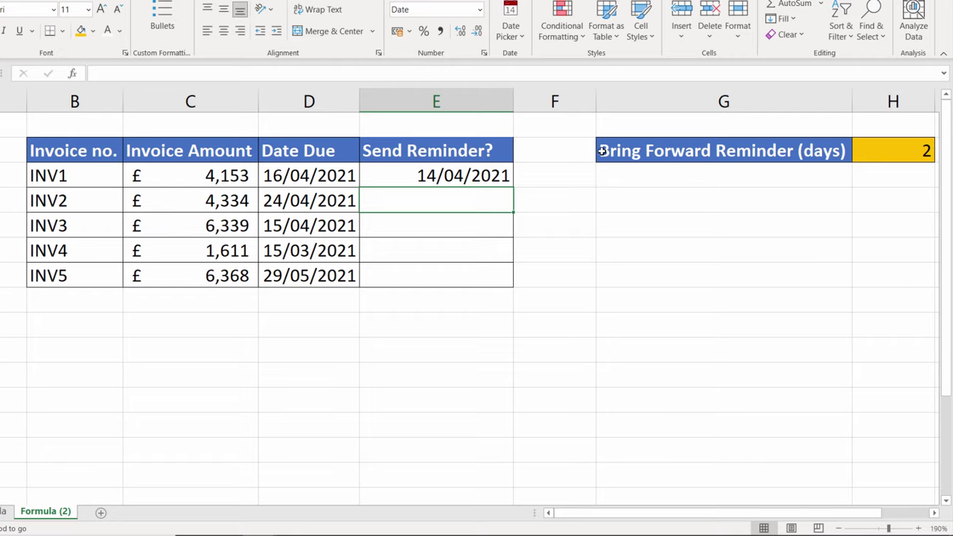
# - Extend E3's formula to =TODAY()+$H$2 so it shows 16/04/2021
pyautogui.click(472, 176)
pyautogui.doubleClick(475, 176)
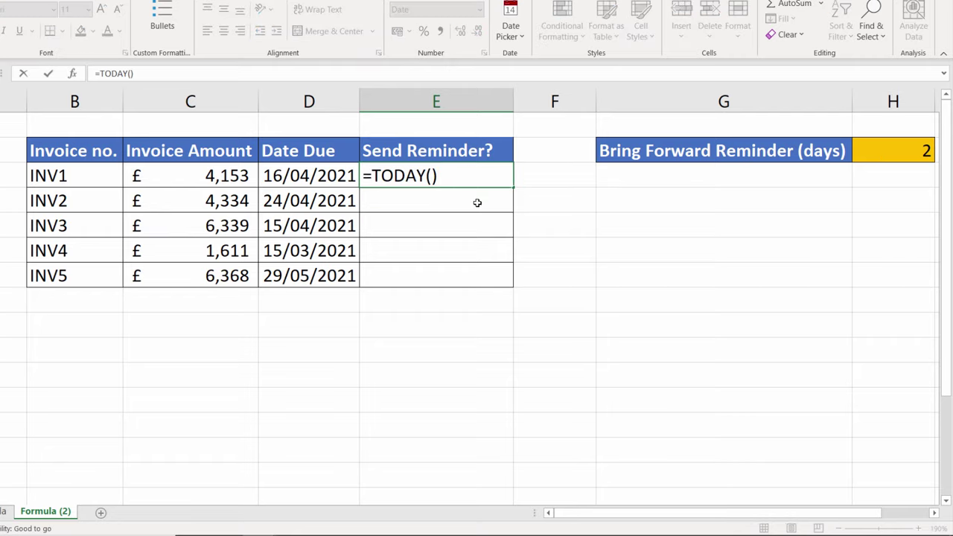
pyautogui.click(896, 153)
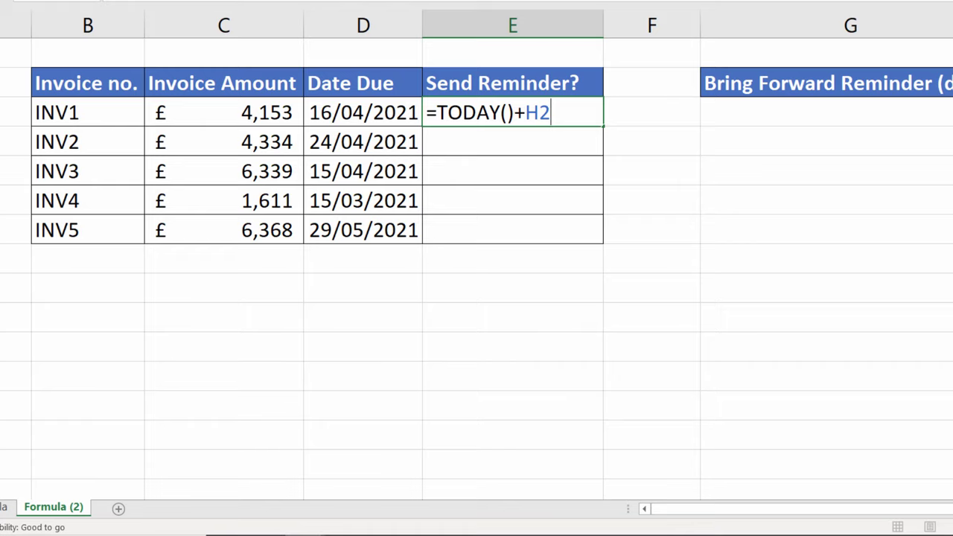
pyautogui.press('F4')
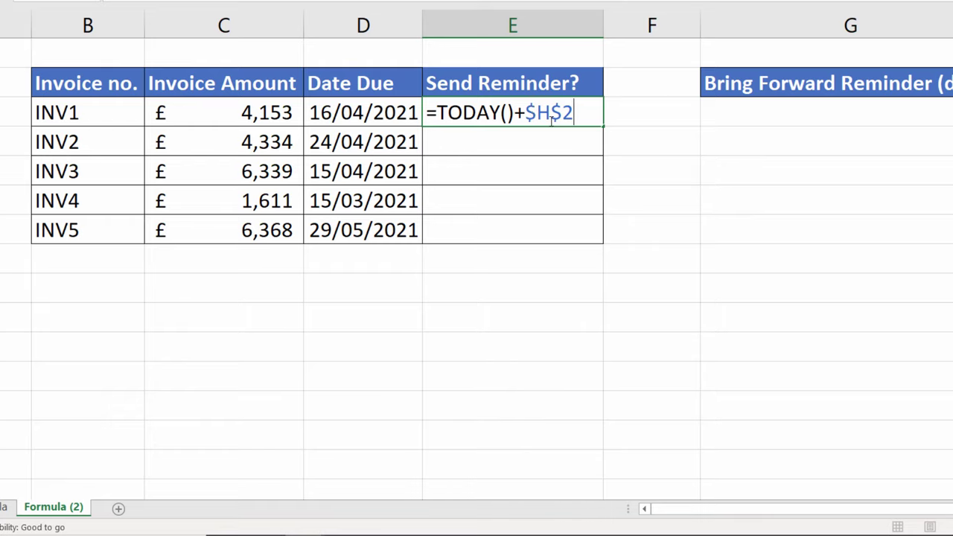
pyautogui.press('Return')
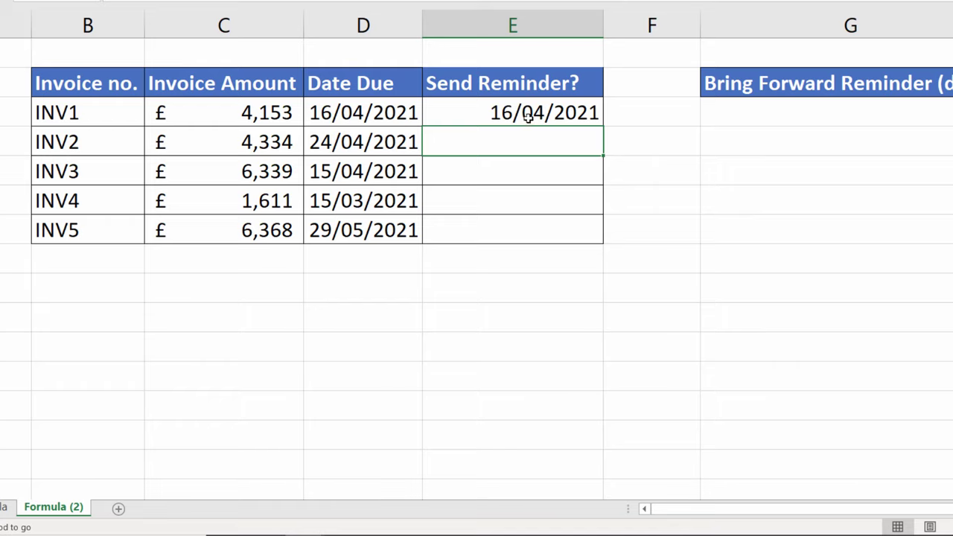
pyautogui.click(543, 112)
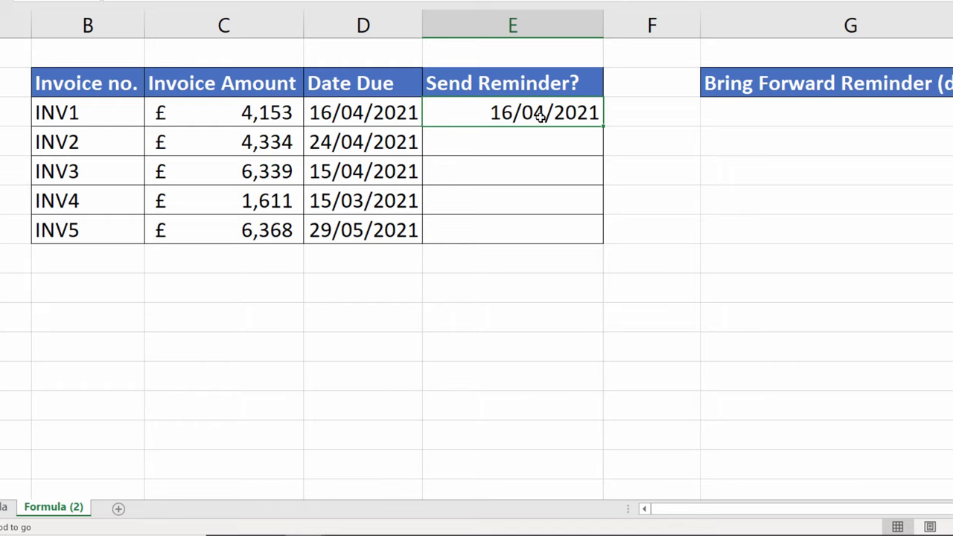
# - Turn E3 into a >= comparison against due date D3 and fill it down to E7
pyautogui.doubleClick(540, 116)
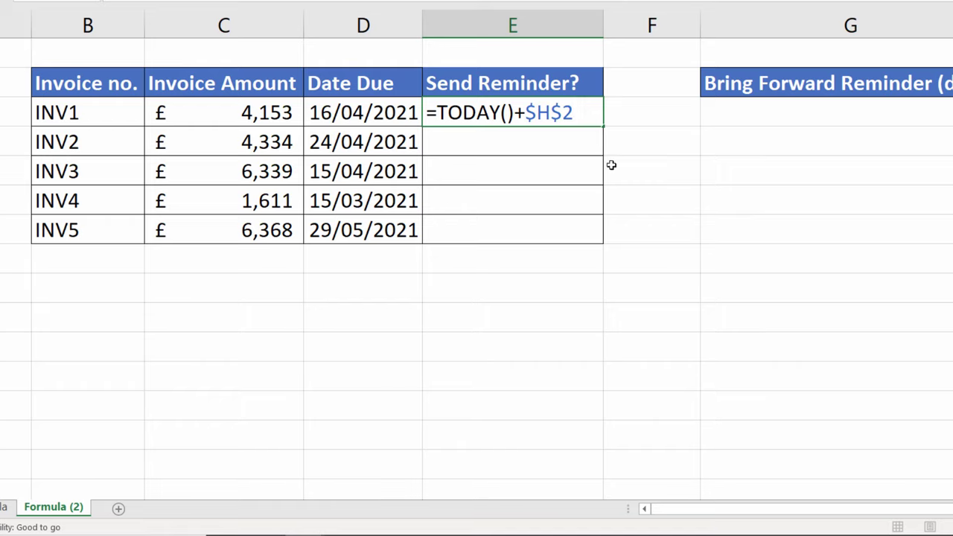
pyautogui.write('>=')
pyautogui.click(358, 112)
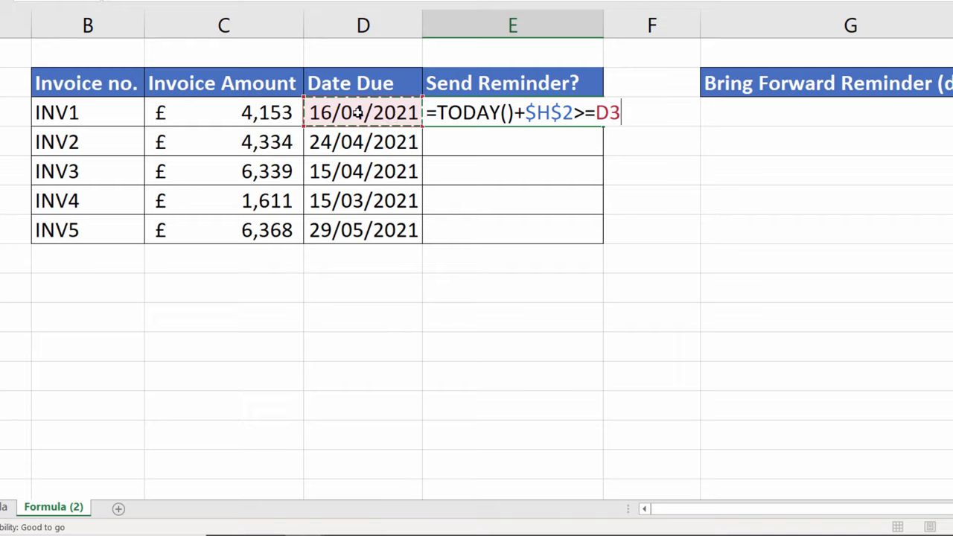
pyautogui.press('Return')
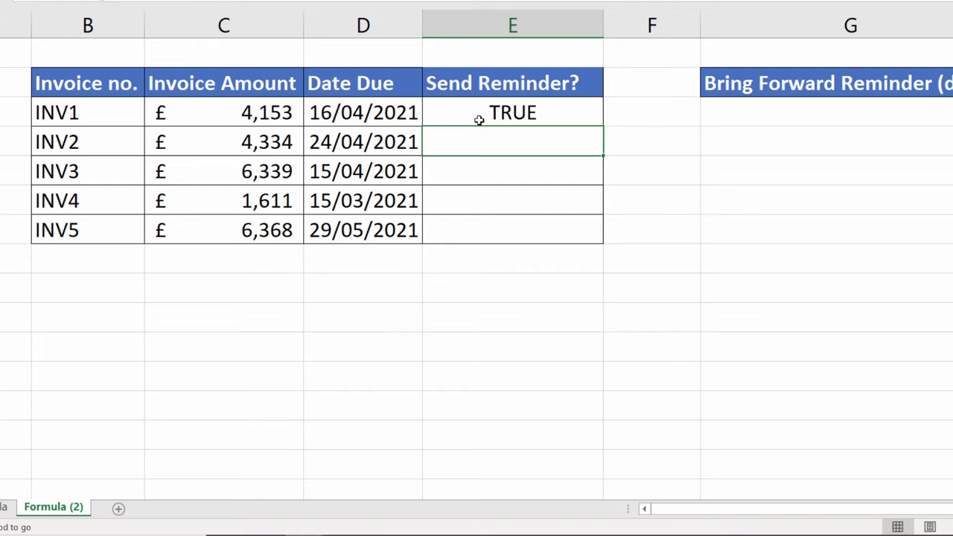
pyautogui.click(536, 121)
pyautogui.doubleClick(604, 126)
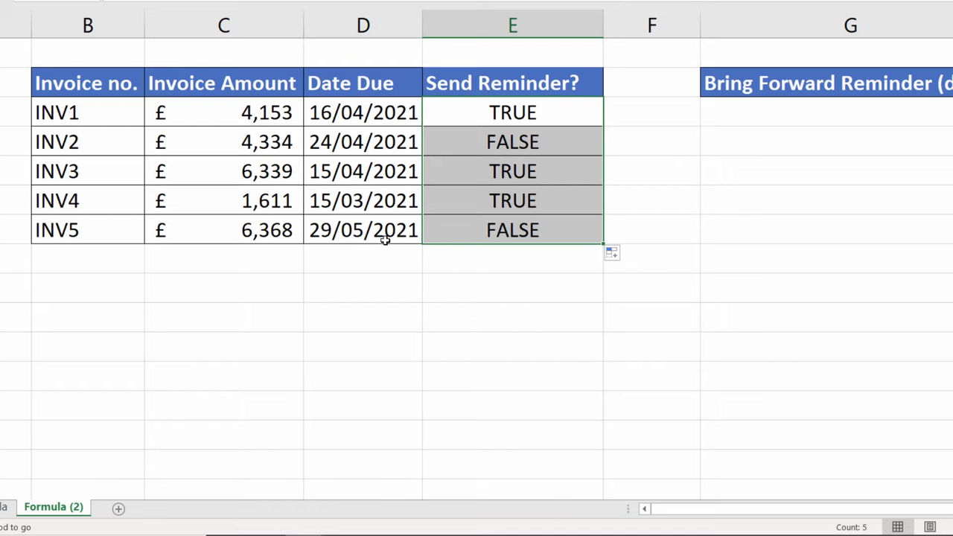
# - Wrap E3's test in IF(...,"Yes","") and fill it down to E7
pyautogui.click(570, 112)
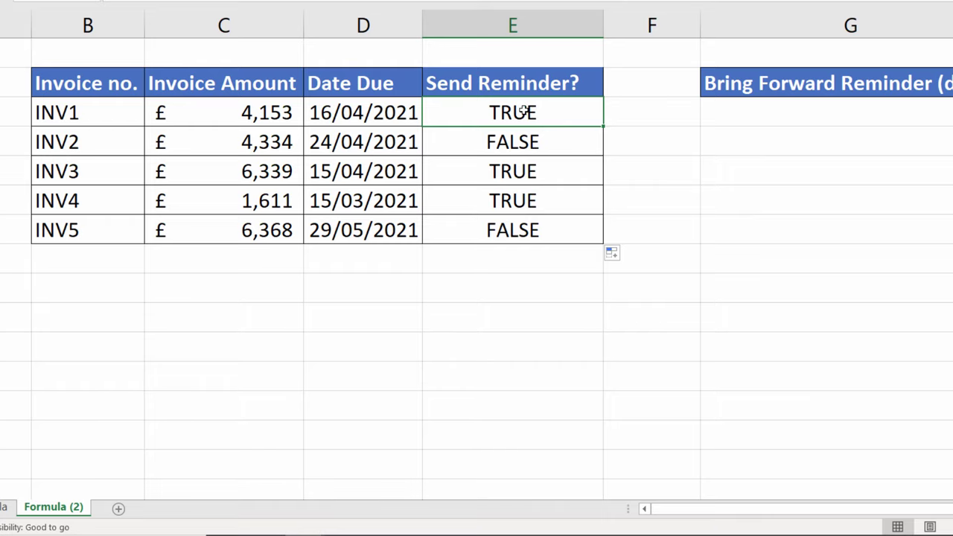
pyautogui.doubleClick(446, 124)
pyautogui.write('IF(TODAY()+$H$2>=D3')
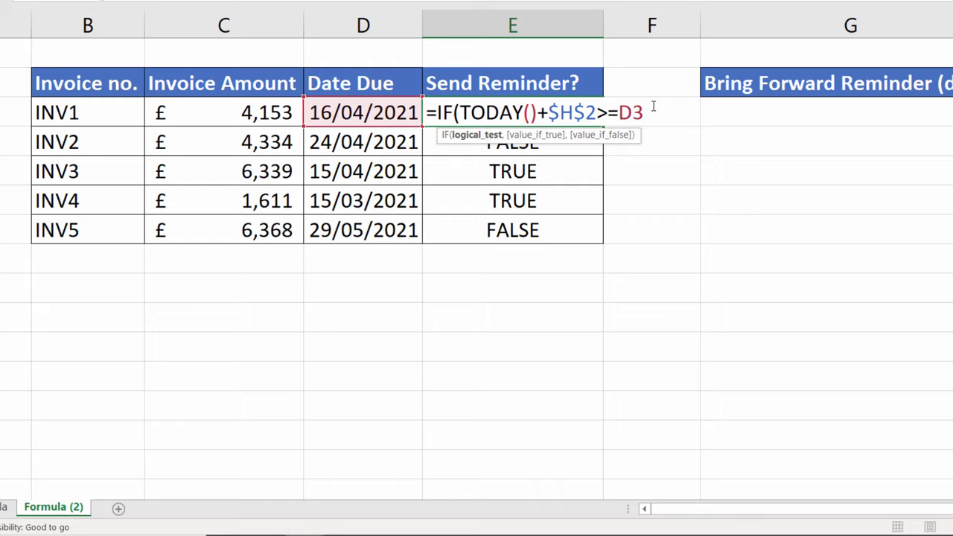
pyautogui.write(',"')
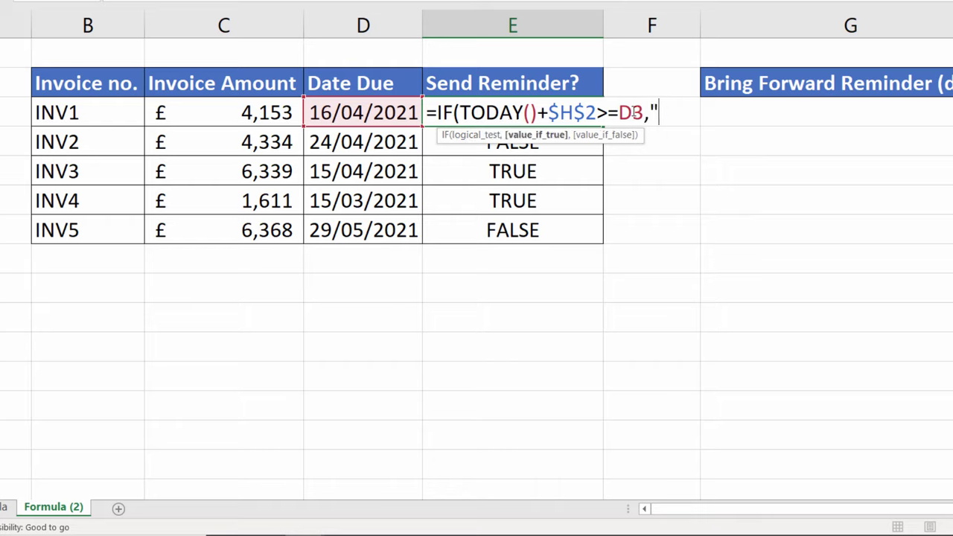
pyautogui.write('Yes", ')
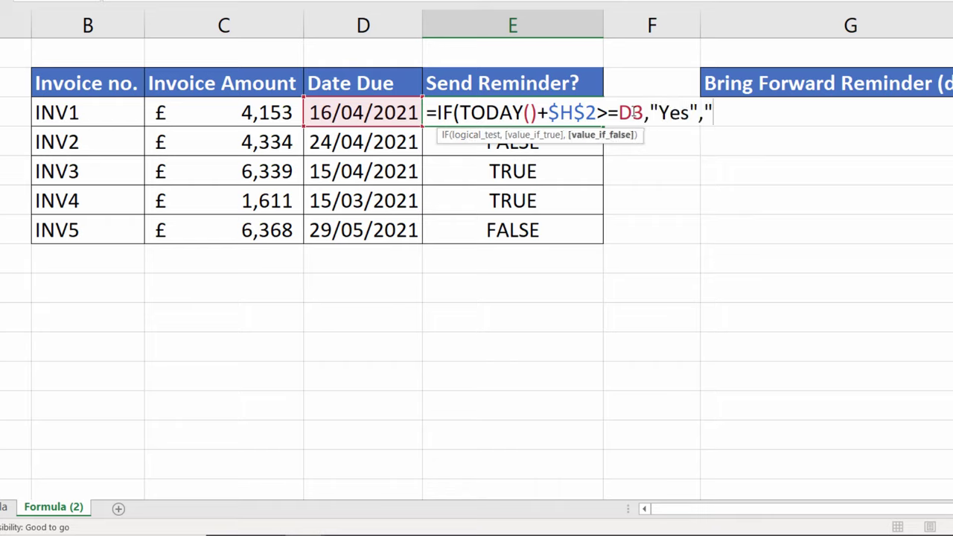
pyautogui.write('")')
pyautogui.press('Return')
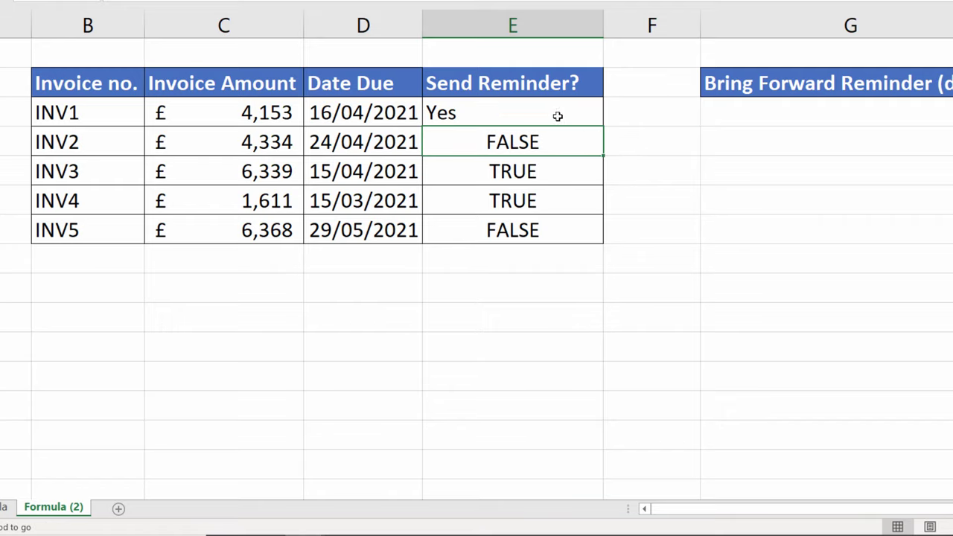
pyautogui.click(558, 110)
pyautogui.doubleClick(602, 126)
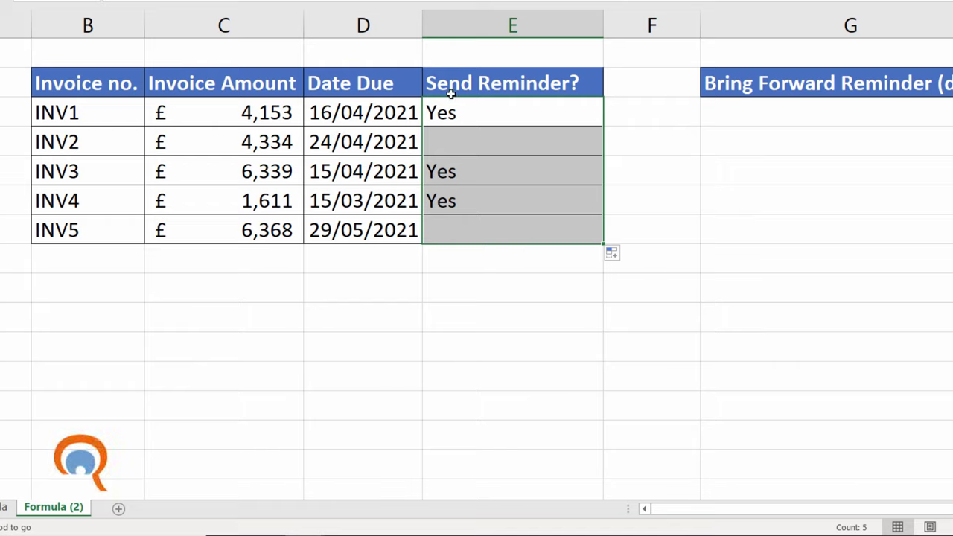
# - Test the formula by clearing INV2's due date in D4, then undo it
pyautogui.click(364, 142)
pyautogui.press('Delete')
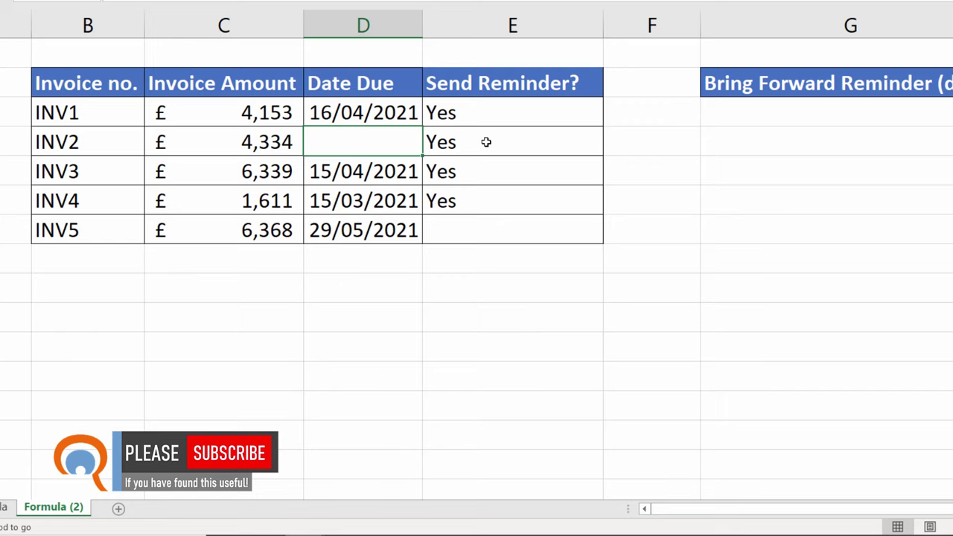
pyautogui.hotkey('ctrl', 'z')
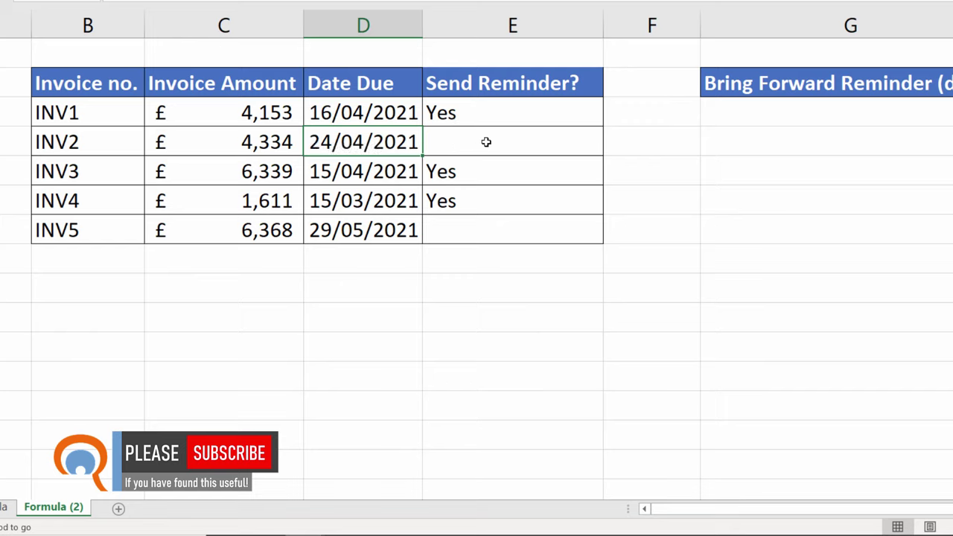
# - Add an AND condition requiring D3<>"" to E3's IF formula and fill it down to E7
pyautogui.doubleClick(464, 110)
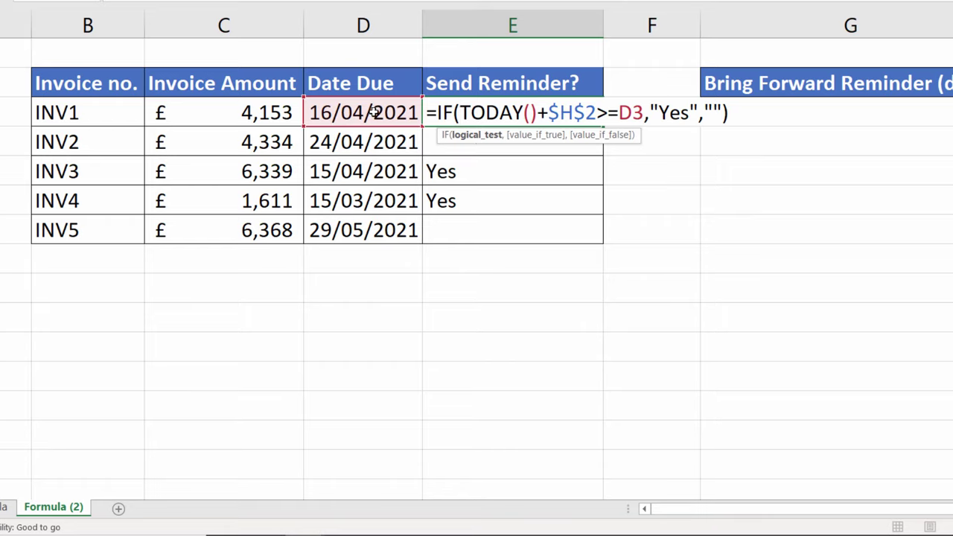
pyautogui.moveTo(459, 111); pyautogui.dragTo(645, 111)
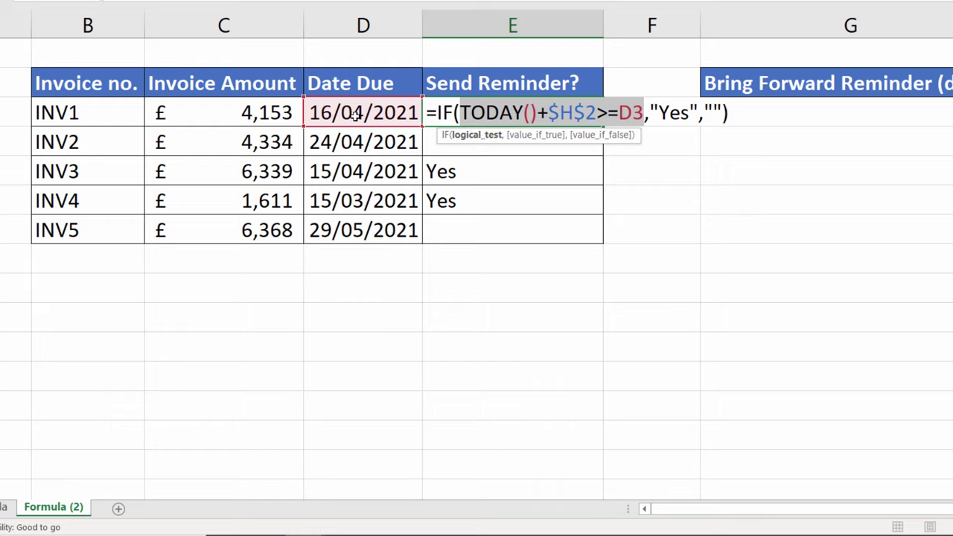
pyautogui.click(460, 112)
pyautogui.write('and')
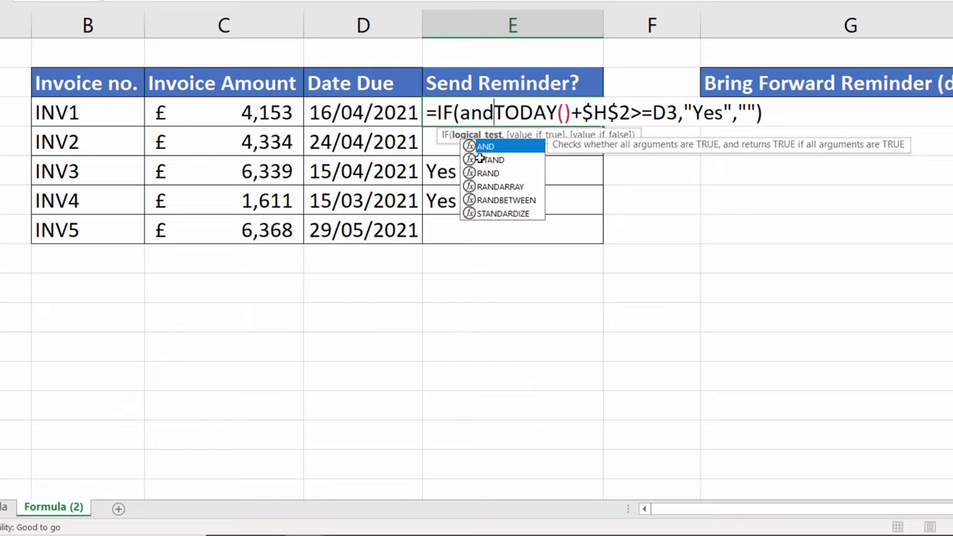
pyautogui.write('(')
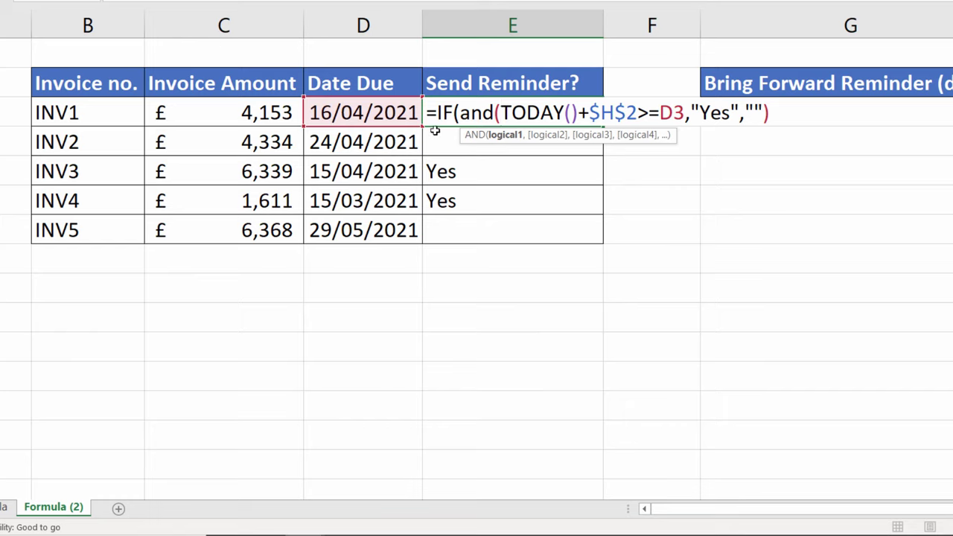
pyautogui.click(393, 111)
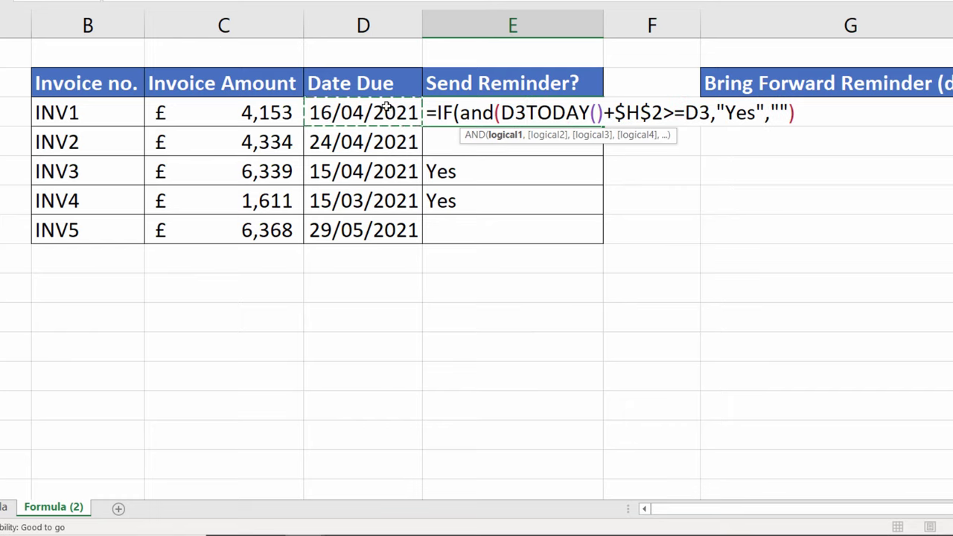
pyautogui.write('<>""')
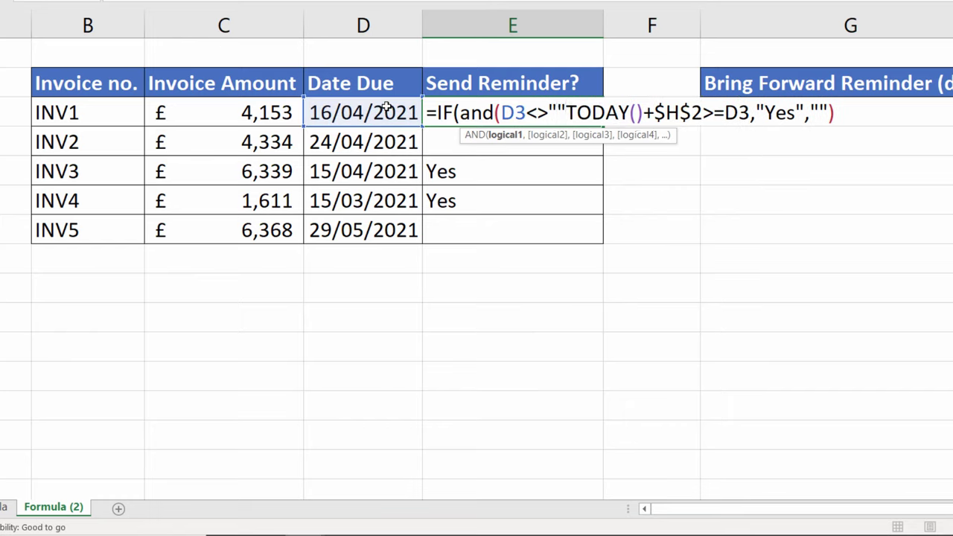
pyautogui.write(',TODAY(')
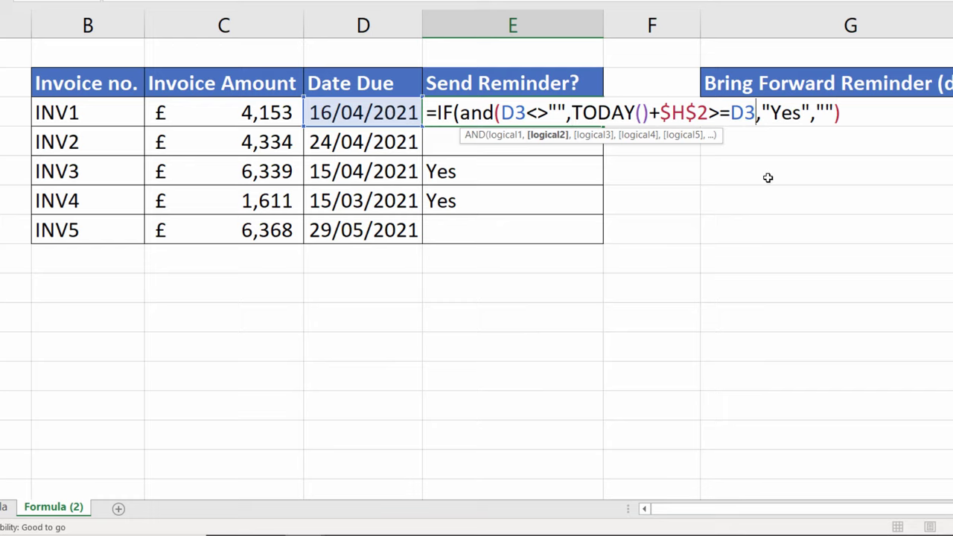
pyautogui.write(')')
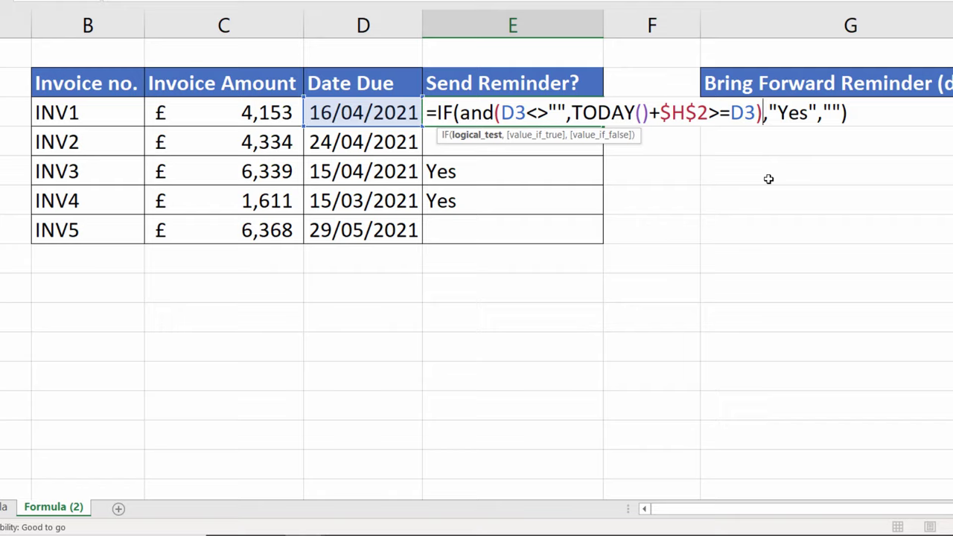
pyautogui.press('Return')
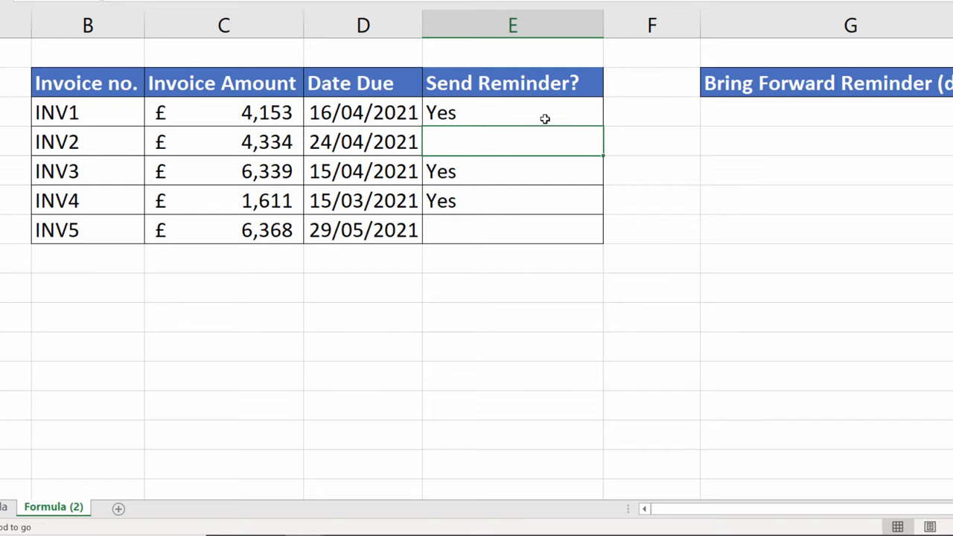
pyautogui.click(590, 121)
pyautogui.doubleClick(602, 126)
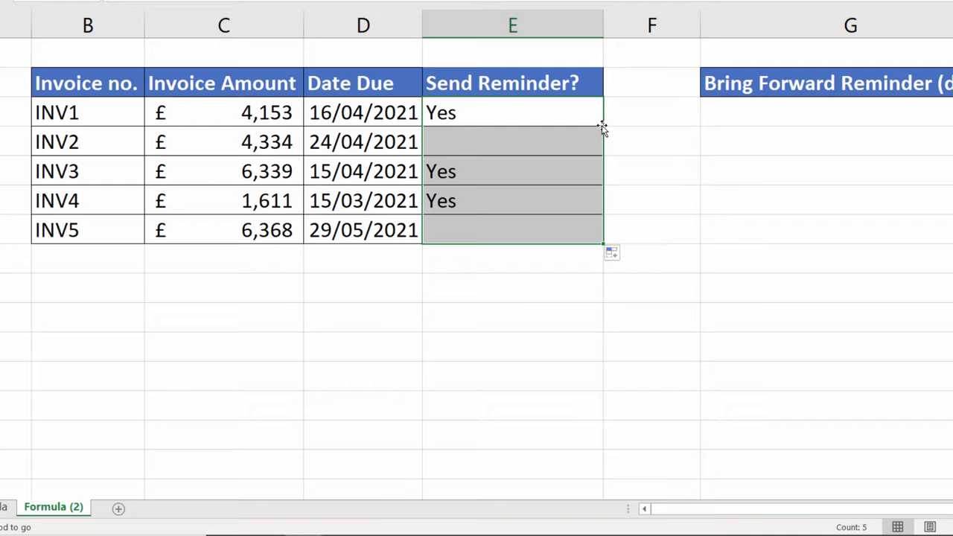
# - Retest by deleting INV2's due date in D4 and restoring 24/04/2021 with undo
pyautogui.click(376, 137)
pyautogui.press('Delete')
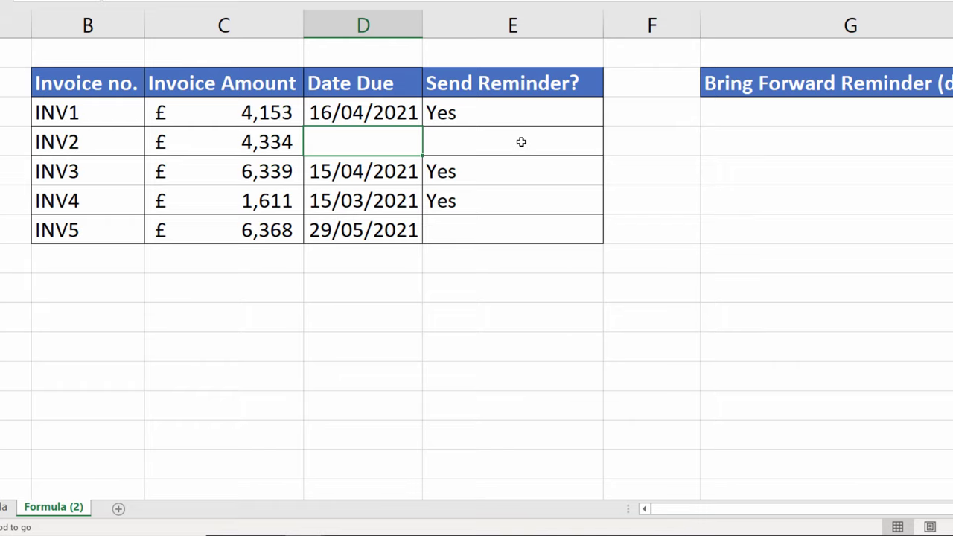
pyautogui.hotkey('ctrl', 'z')
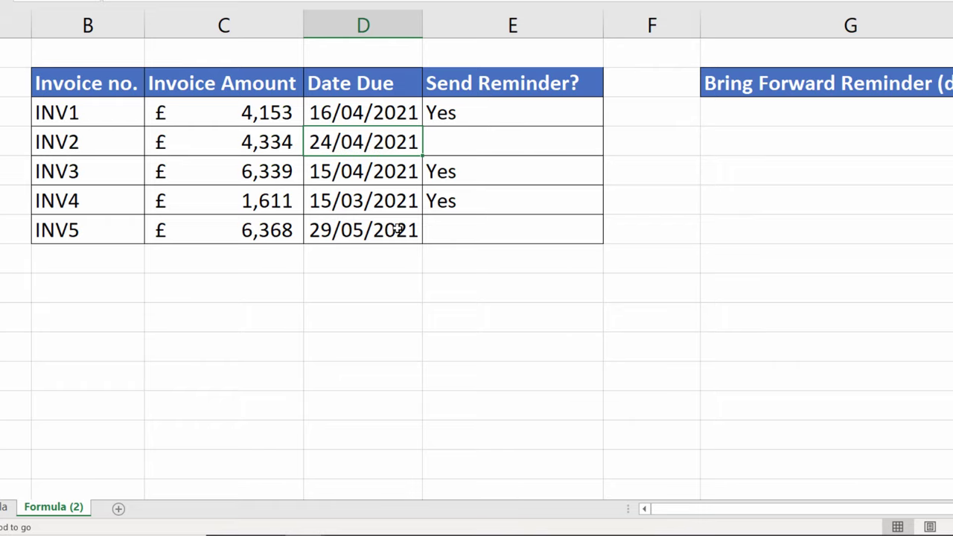
pyautogui.click(370, 112)
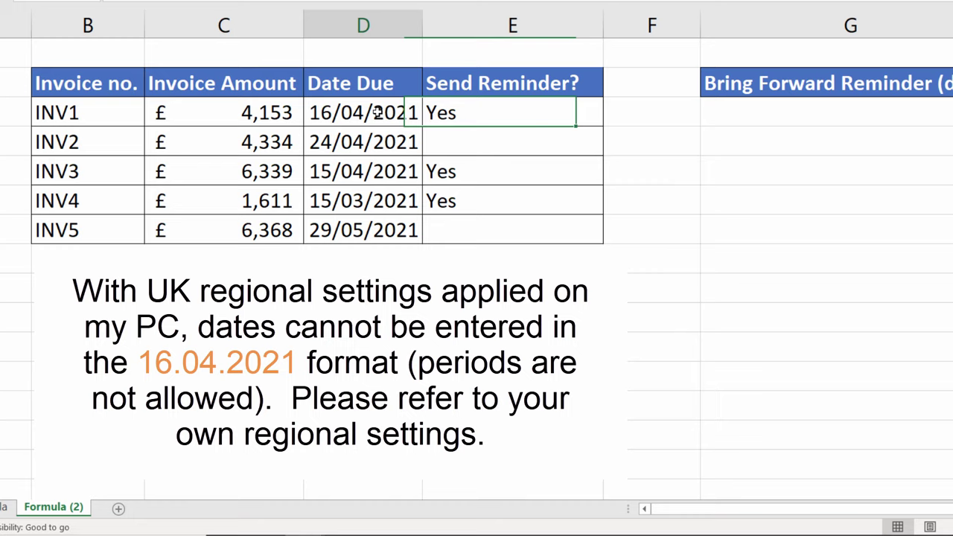
pyautogui.write('16')
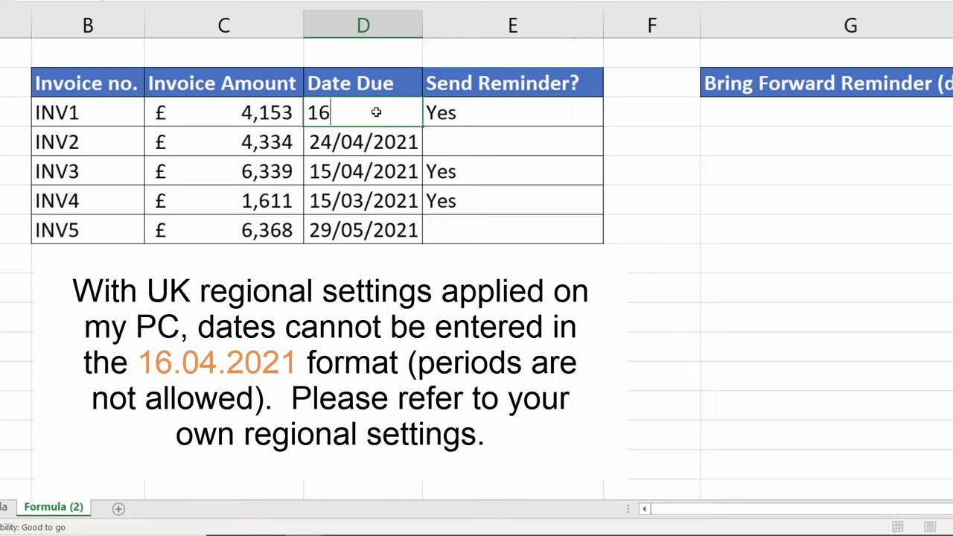
pyautogui.write('.04.2021')
pyautogui.press('Return')
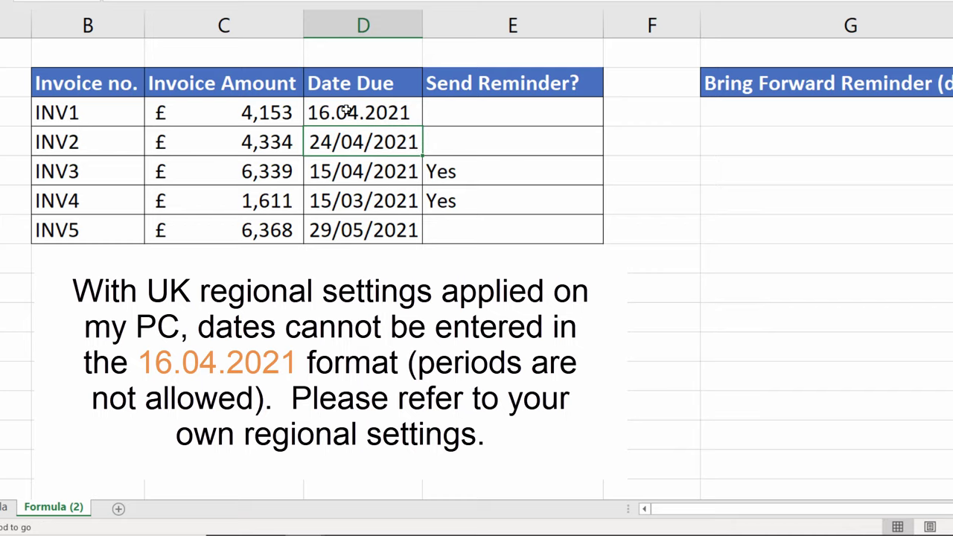
pyautogui.hotkey('ctrl', 'z')
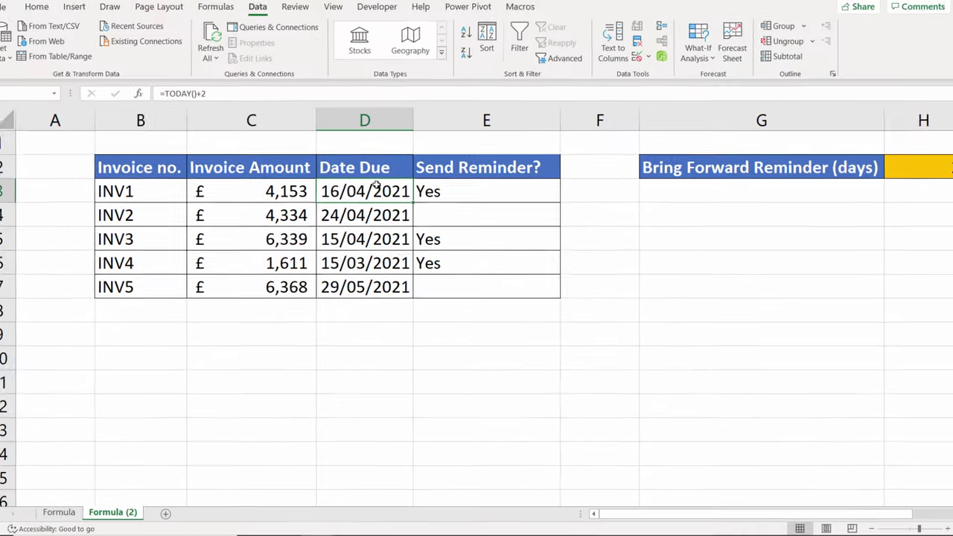
# - Give D3:D7 custom =ISNUMBER(D3) validation with a Stop alert titled Date Due requesting dd/mm/yyyy
pyautogui.moveTo(377, 104); pyautogui.dragTo(378, 229)
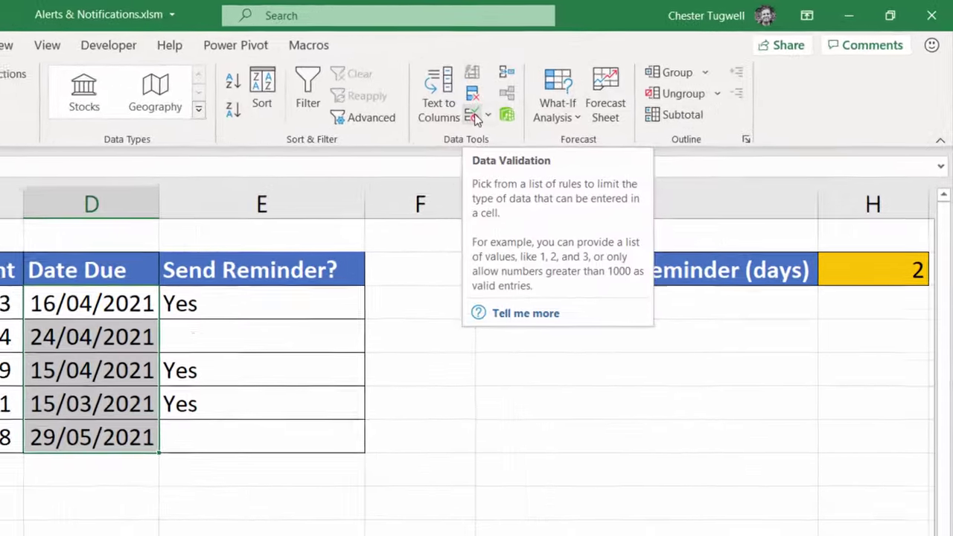
pyautogui.click(472, 117)
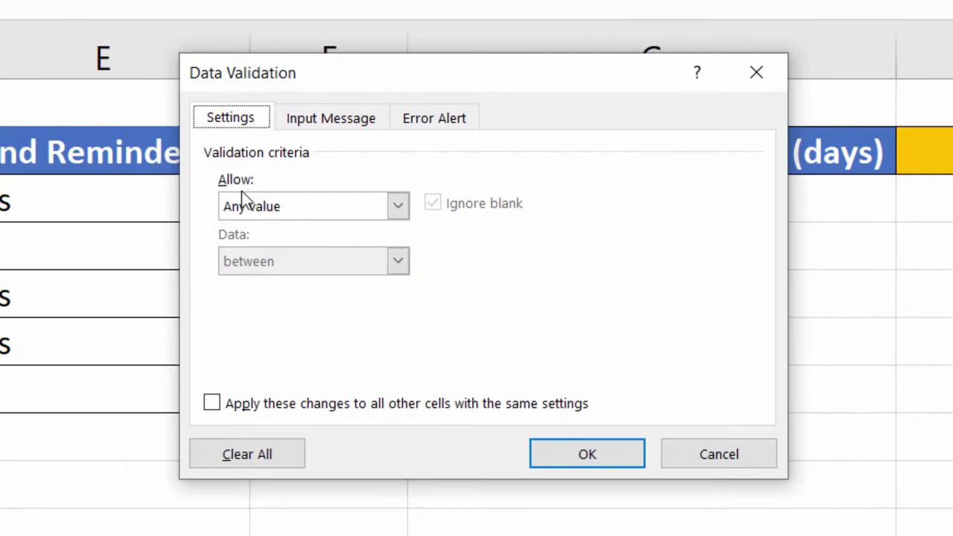
pyautogui.click(398, 206)
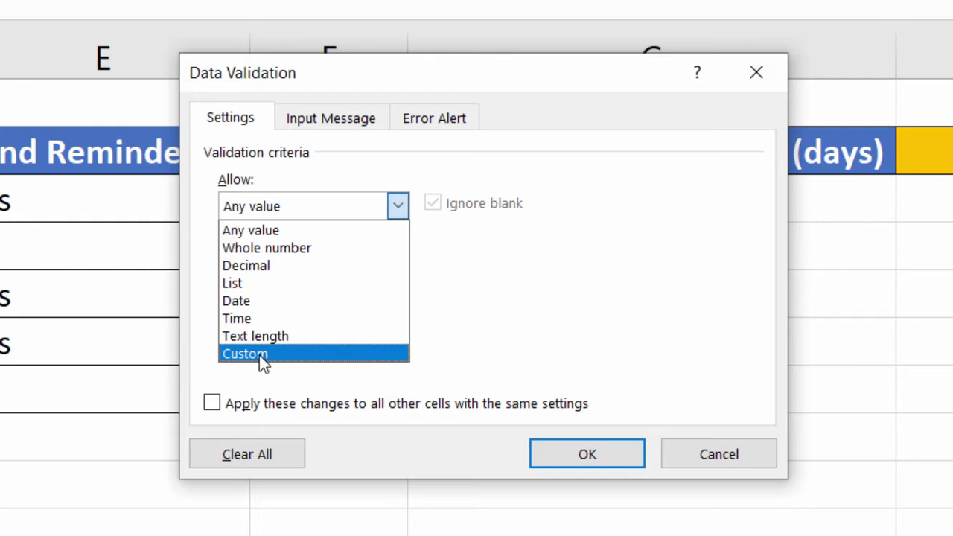
pyautogui.click(259, 355)
pyautogui.click(245, 313)
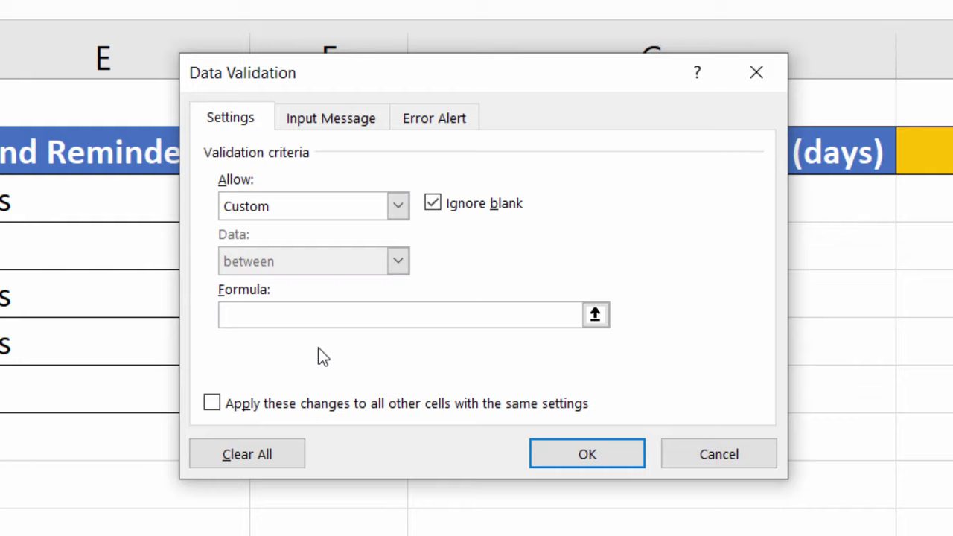
pyautogui.write('=isnumber(d3')
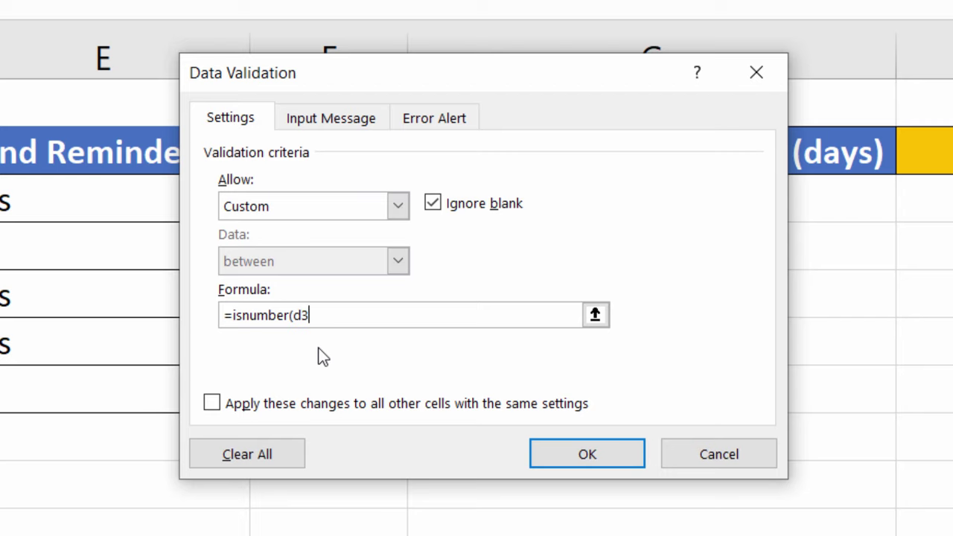
pyautogui.write(')')
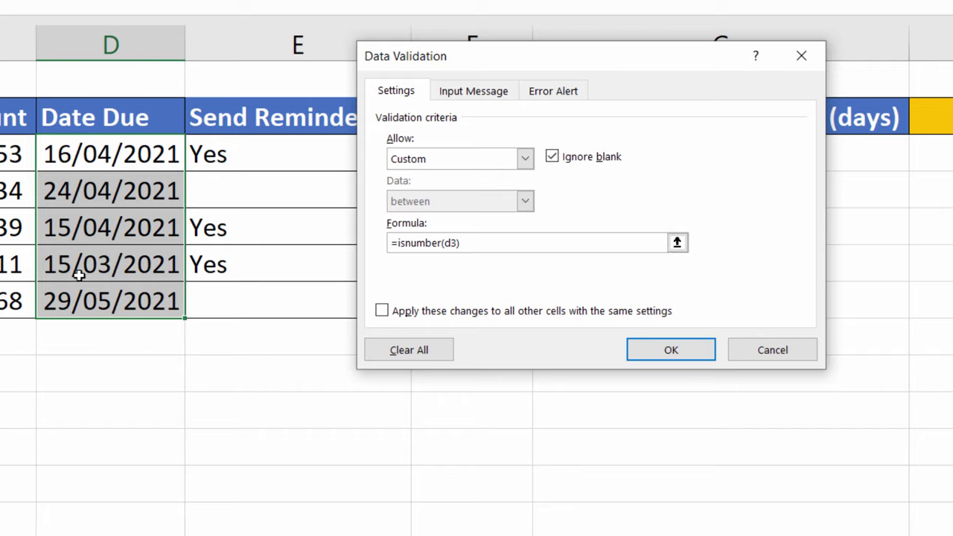
pyautogui.click(544, 91)
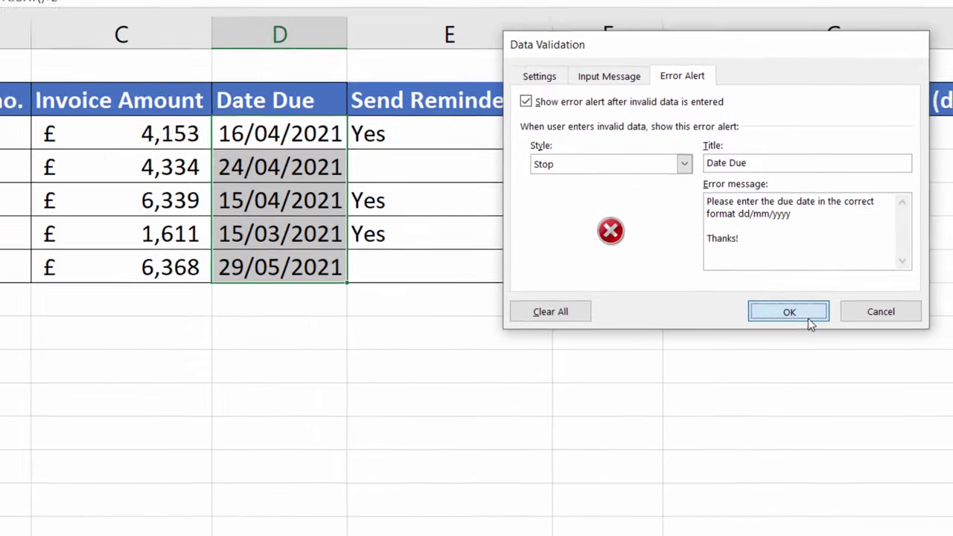
pyautogui.click(690, 355)
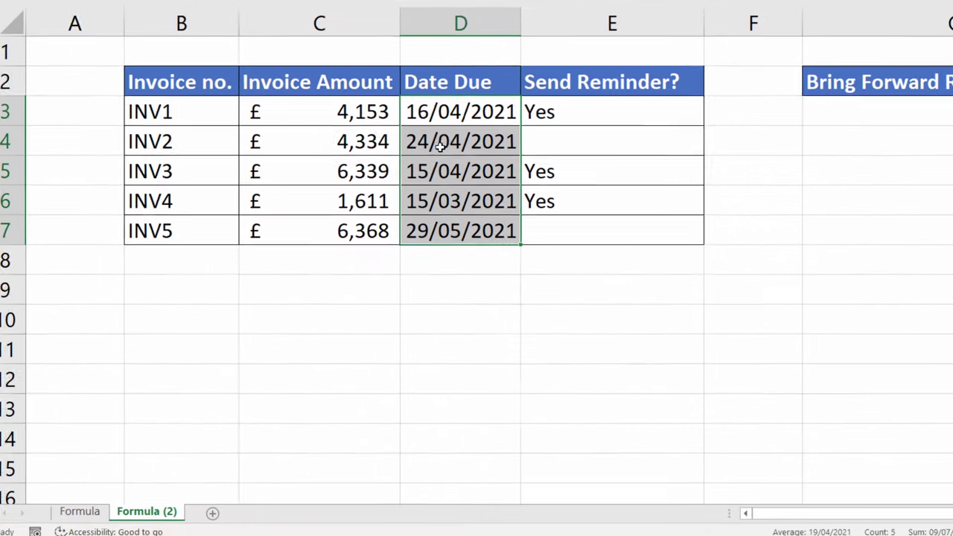
pyautogui.click(464, 110)
pyautogui.write('16')
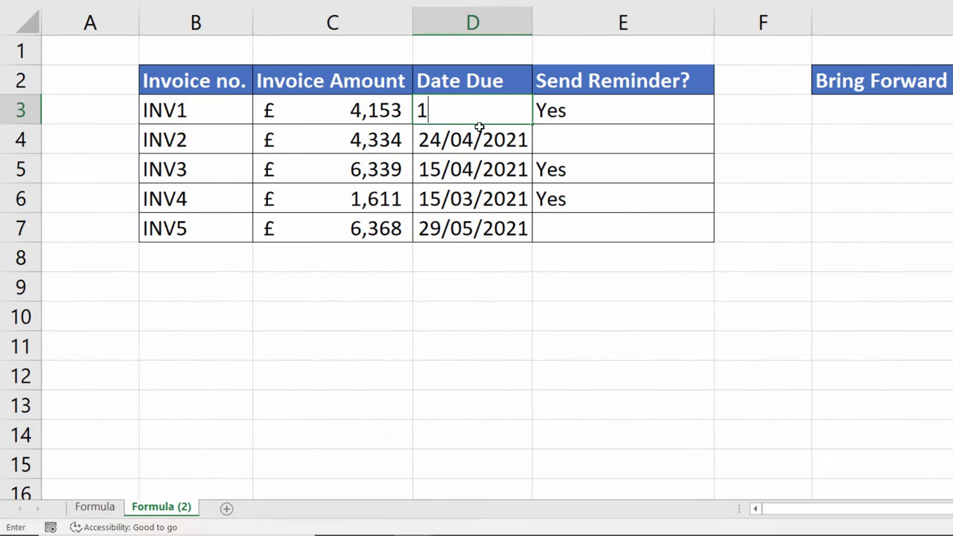
pyautogui.write('.04.2021')
pyautogui.press('Return')
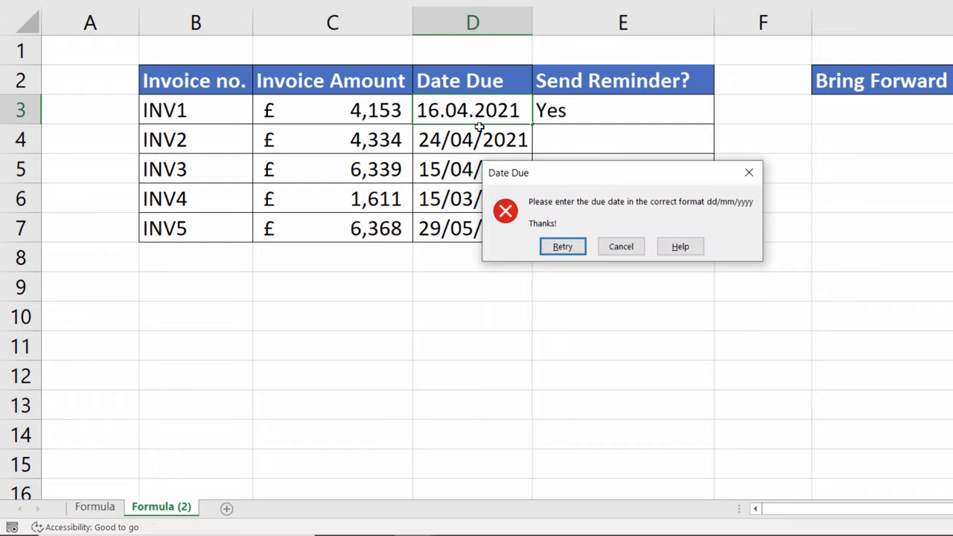
pyautogui.click(576, 248)
pyautogui.write('16/0')
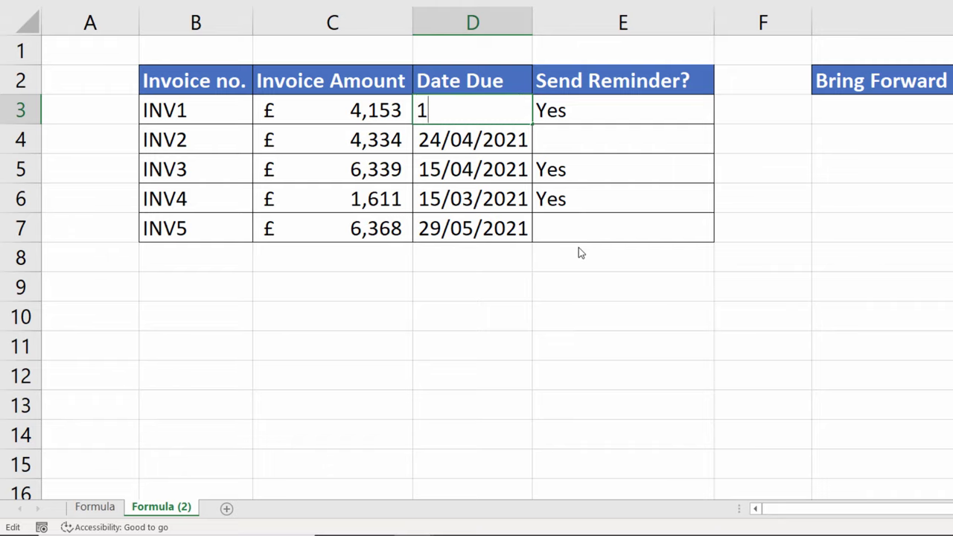
pyautogui.write('4/2021')
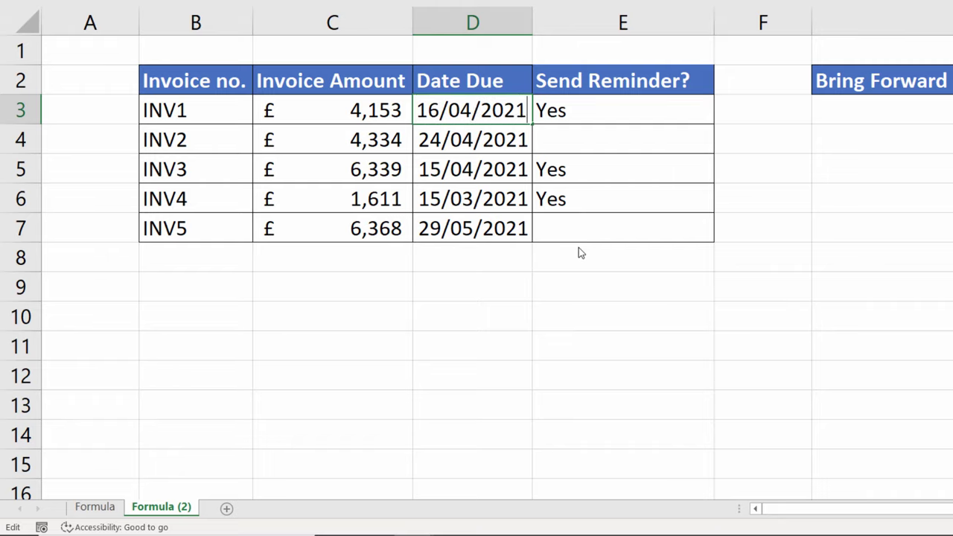
pyautogui.press('Return')
pyautogui.click(578, 253)
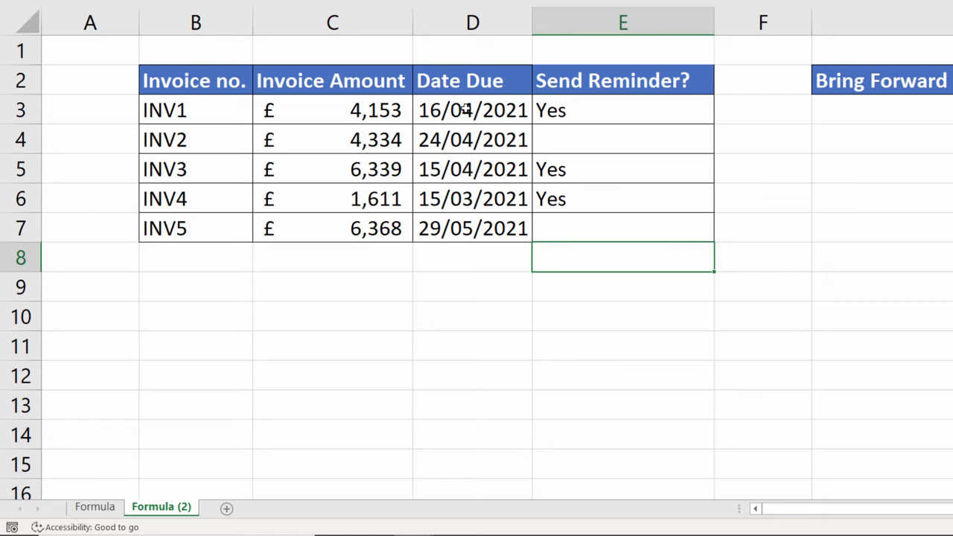
# - Copy the AND logical test from E3's formula, then select due dates D3:D7
pyautogui.click(599, 113)
pyautogui.doubleClick(598, 113)
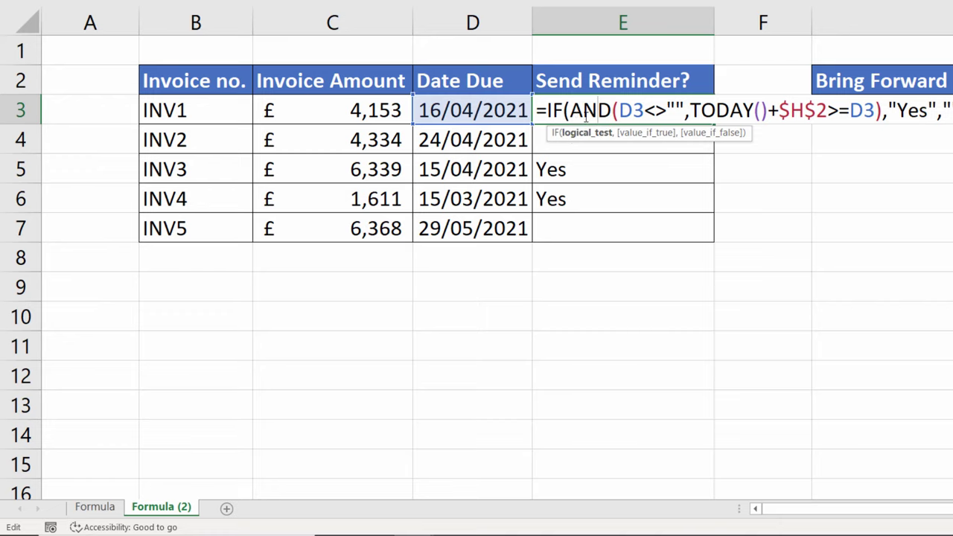
pyautogui.click(586, 134)
pyautogui.hotkey('ctrl', 'c')
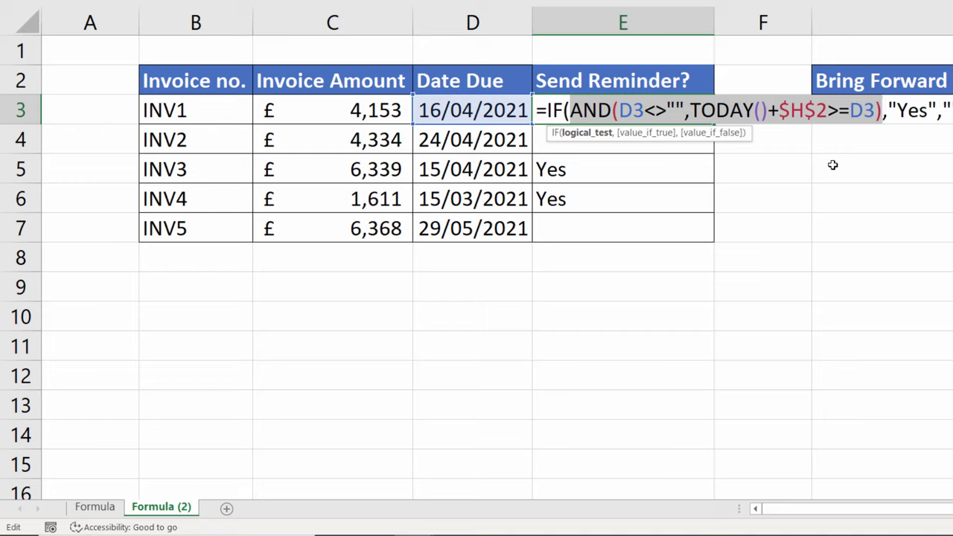
pyautogui.press('Return')
pyautogui.moveTo(501, 102); pyautogui.dragTo(490, 217)
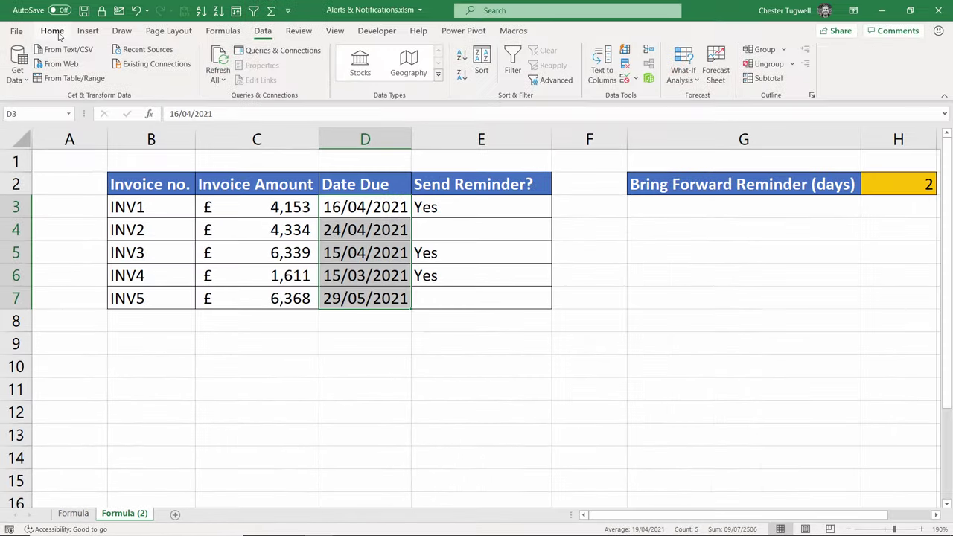
# - Start a new formula-based conditional formatting rule using = plus the pasted AND condition
pyautogui.click(58, 32)
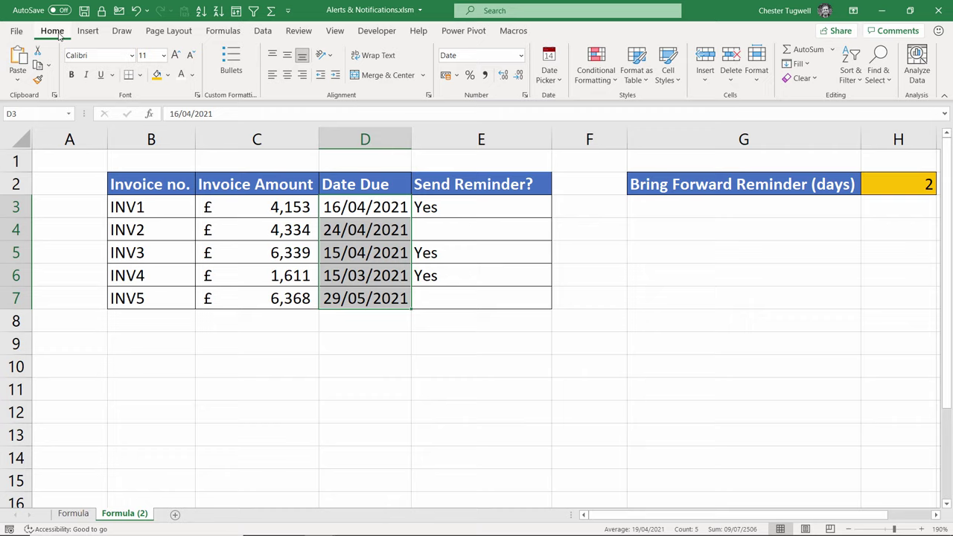
pyautogui.click(599, 71)
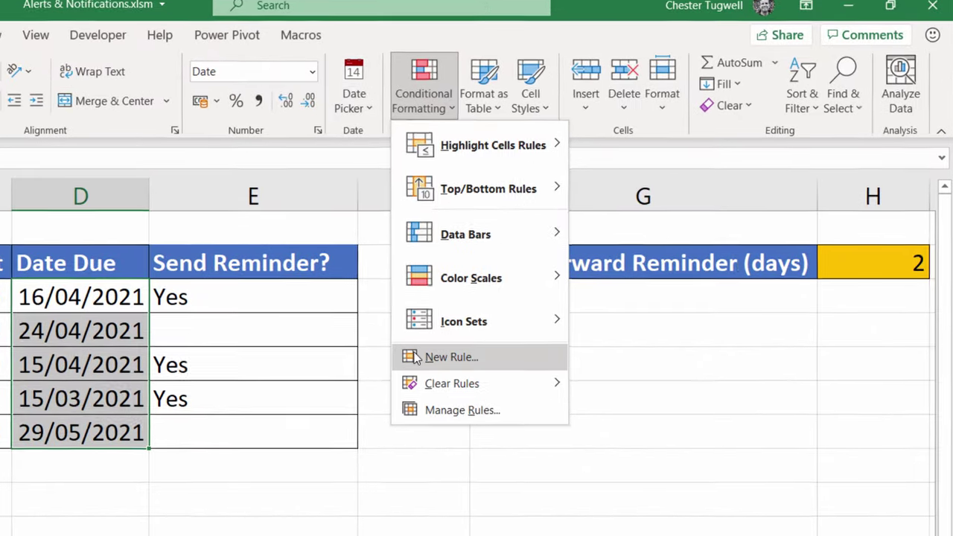
pyautogui.click(571, 279)
pyautogui.click(318, 283)
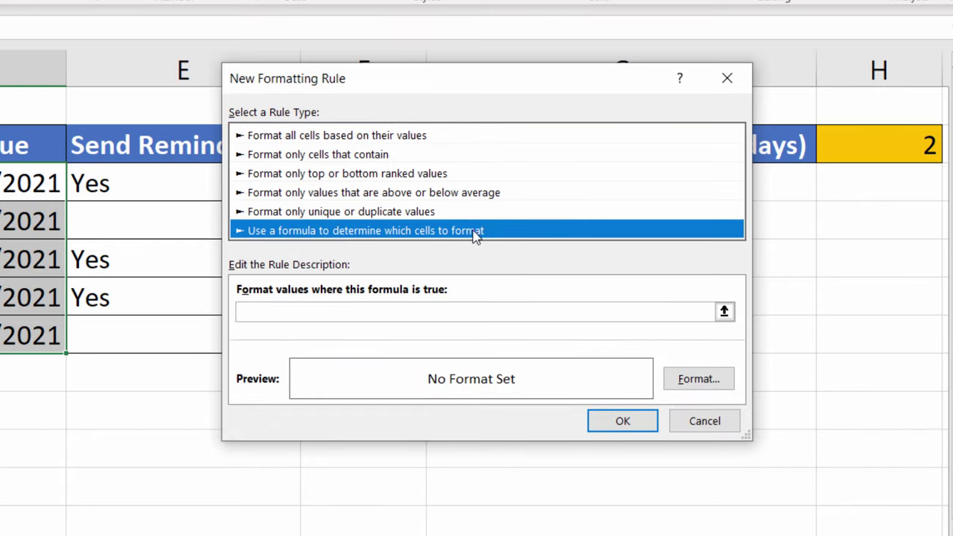
pyautogui.click(286, 314)
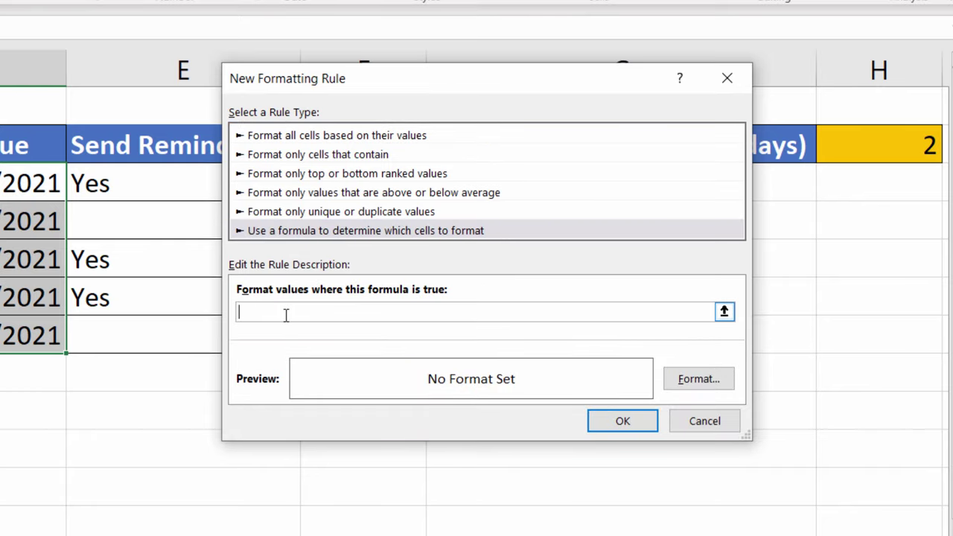
pyautogui.write('=')
pyautogui.hotkey('ctrl', 'v')
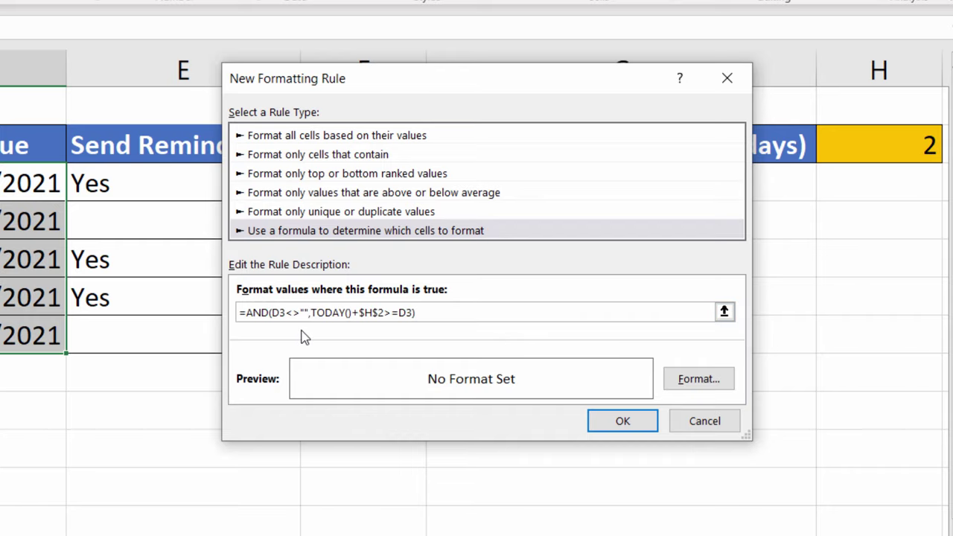
# - Give the rule a gold fill and apply it to the due dates
pyautogui.click(679, 376)
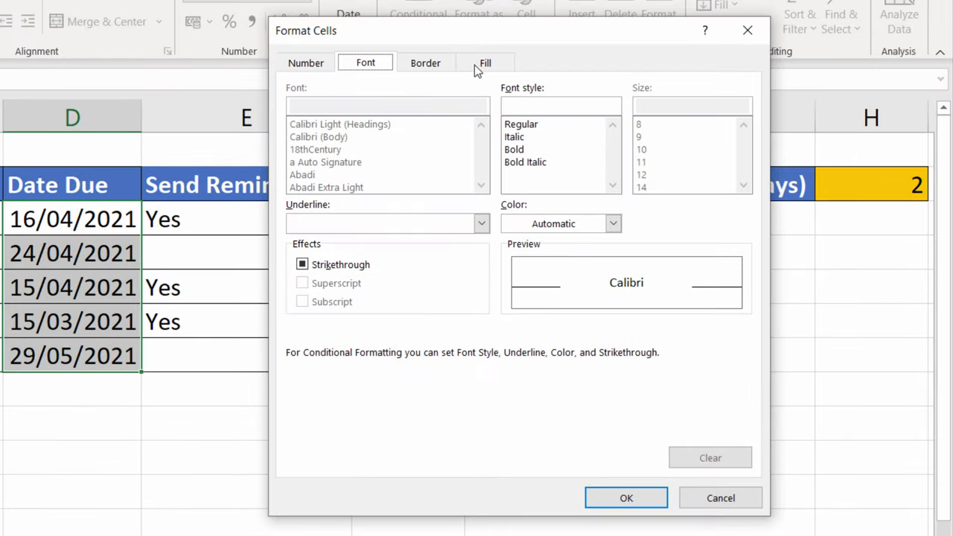
pyautogui.click(480, 63)
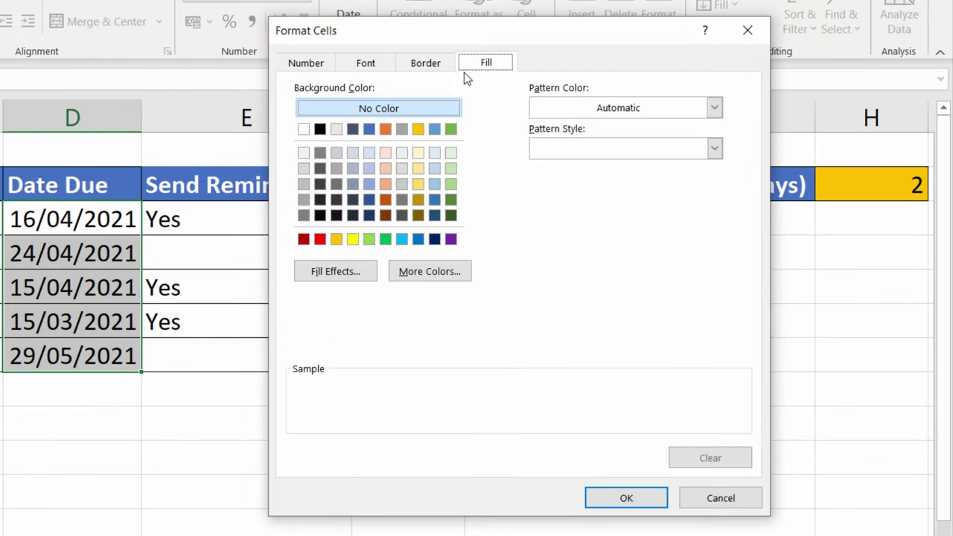
pyautogui.click(415, 132)
pyautogui.click(610, 497)
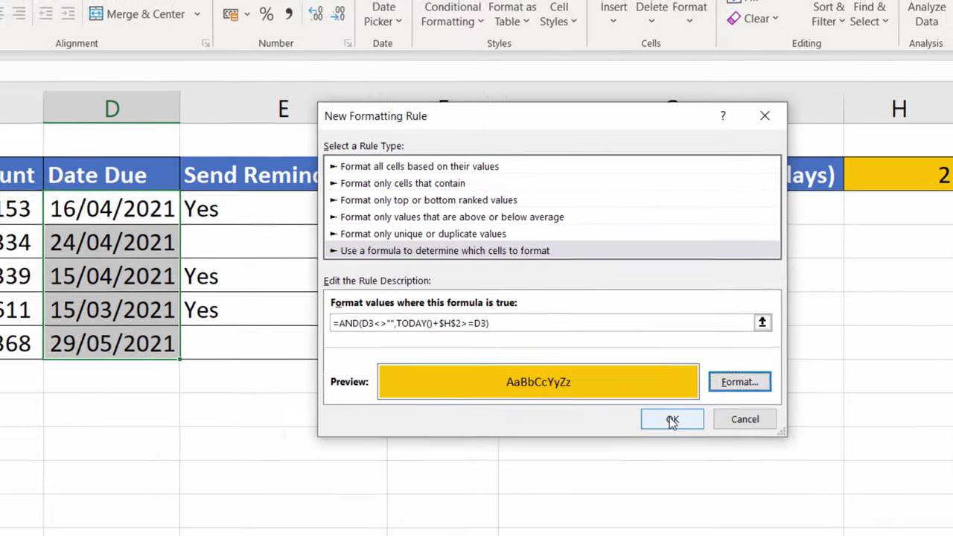
pyautogui.click(640, 435)
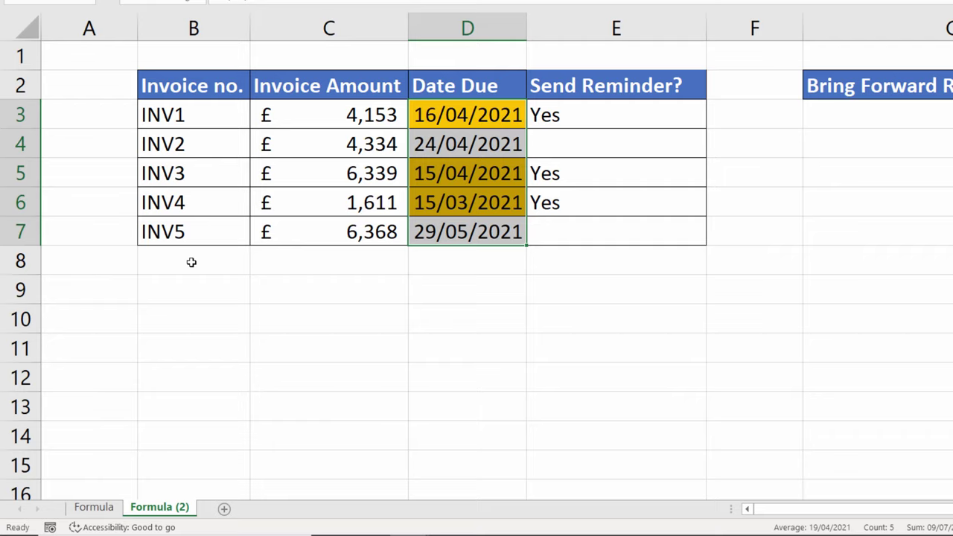
pyautogui.press('Down')
pyautogui.press('Down')
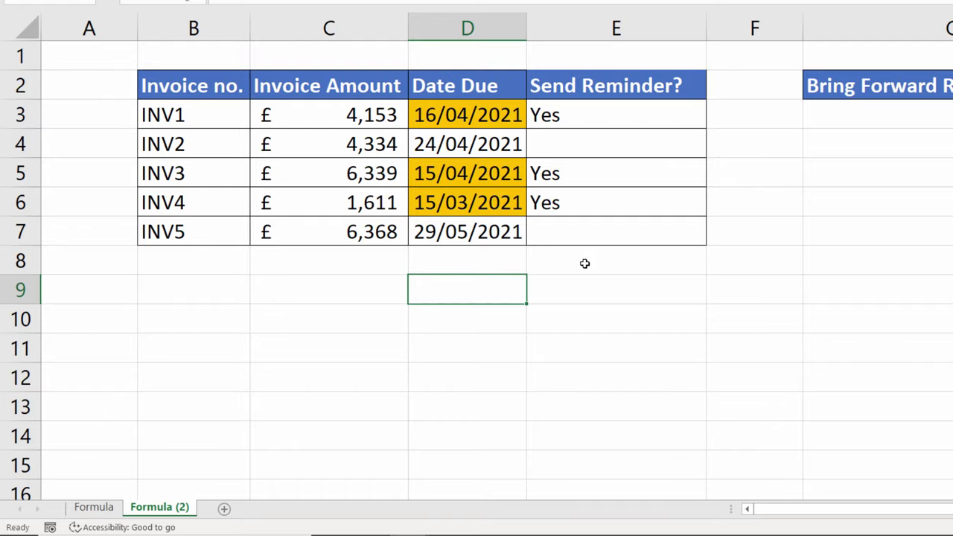
# - Open the VBA editor with Alt+F11 and open the ThisWorkbook module's code window
pyautogui.hotkey('alt', 'F11')
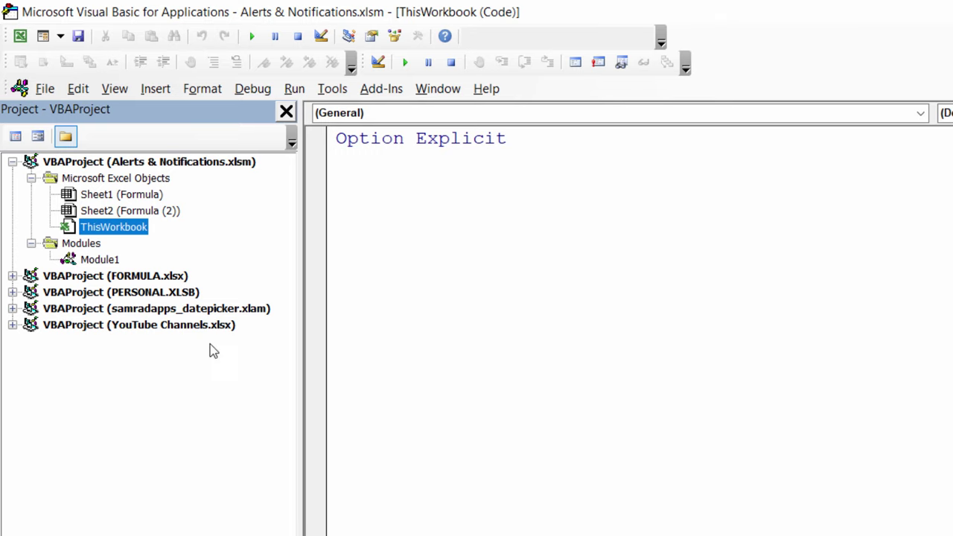
pyautogui.click(115, 88)
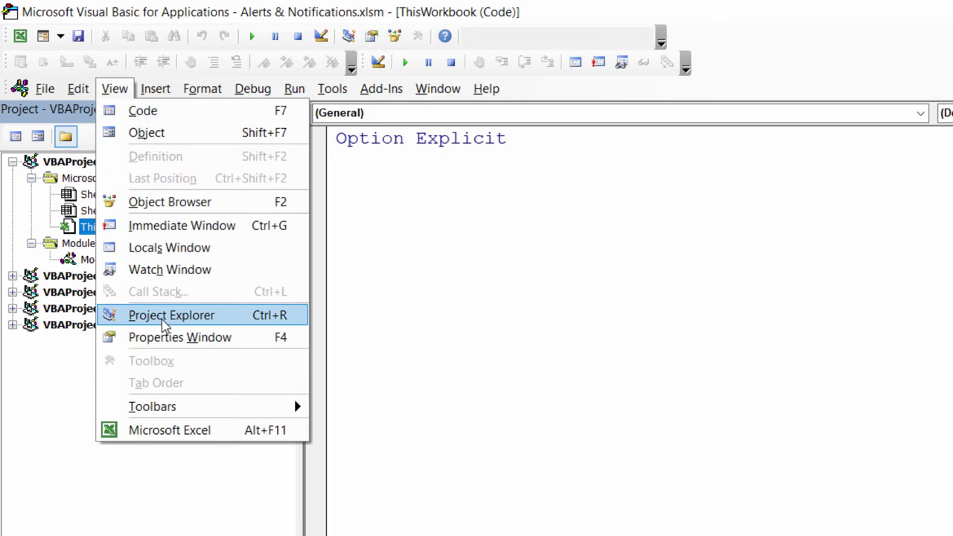
pyautogui.click(64, 355)
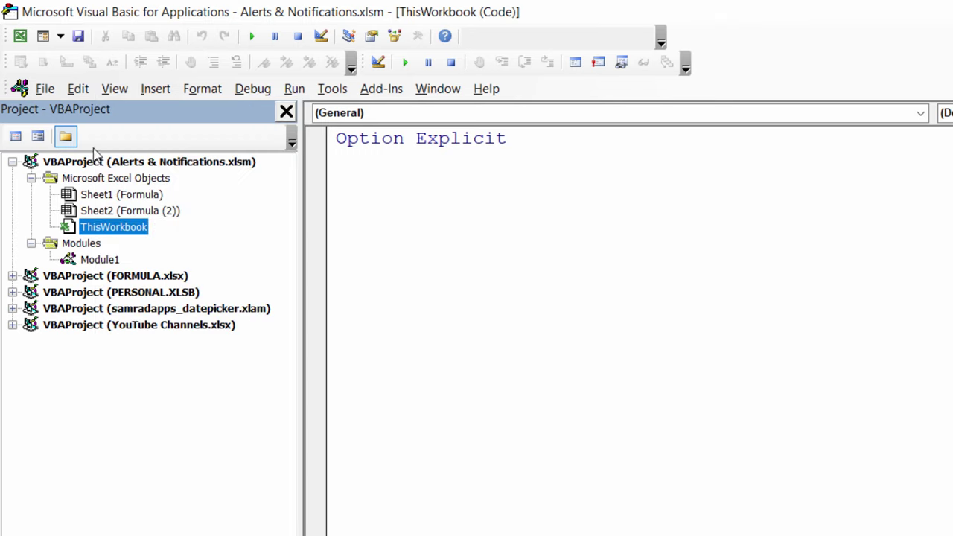
pyautogui.click(114, 197)
pyautogui.doubleClick(122, 231)
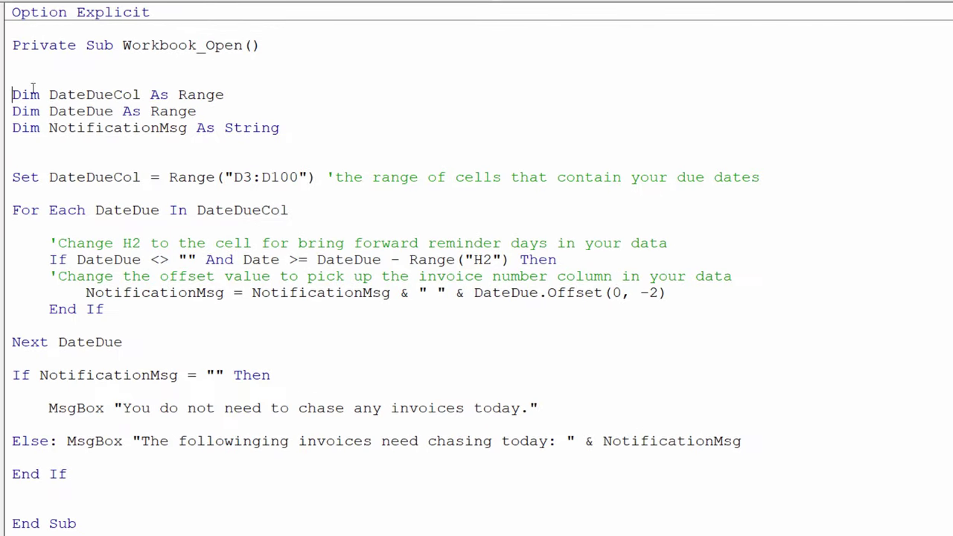
pyautogui.moveTo(14, 91); pyautogui.dragTo(208, 106)
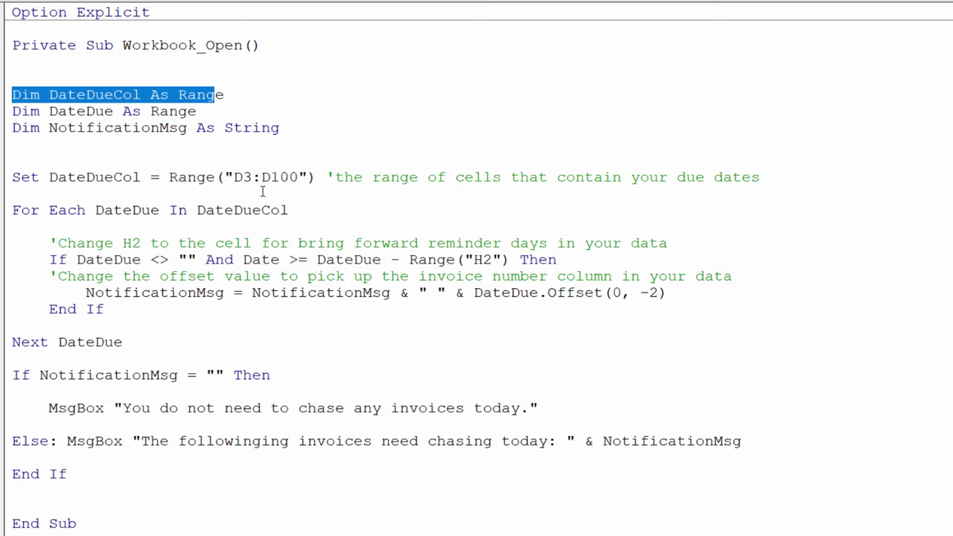
pyautogui.moveTo(13, 177); pyautogui.dragTo(319, 177)
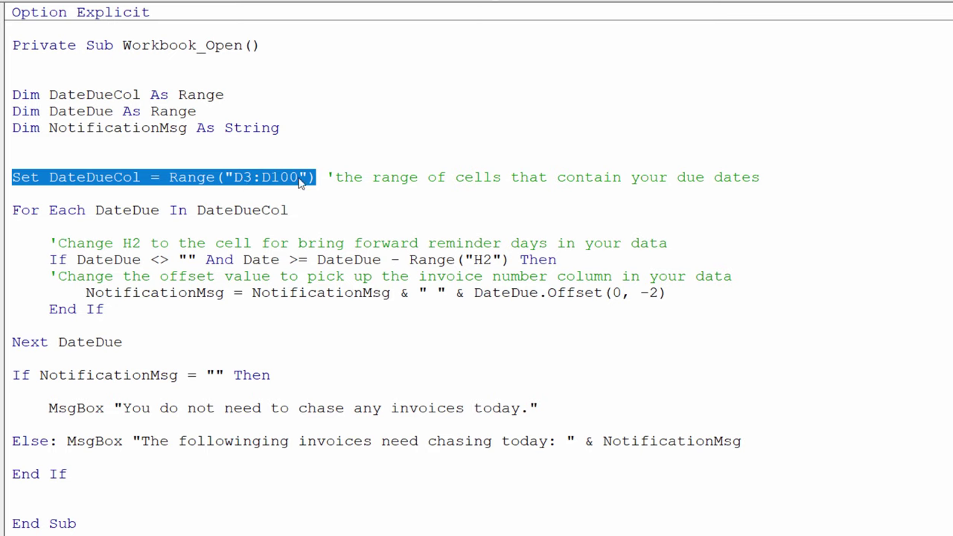
pyautogui.moveTo(12, 210); pyautogui.dragTo(132, 339)
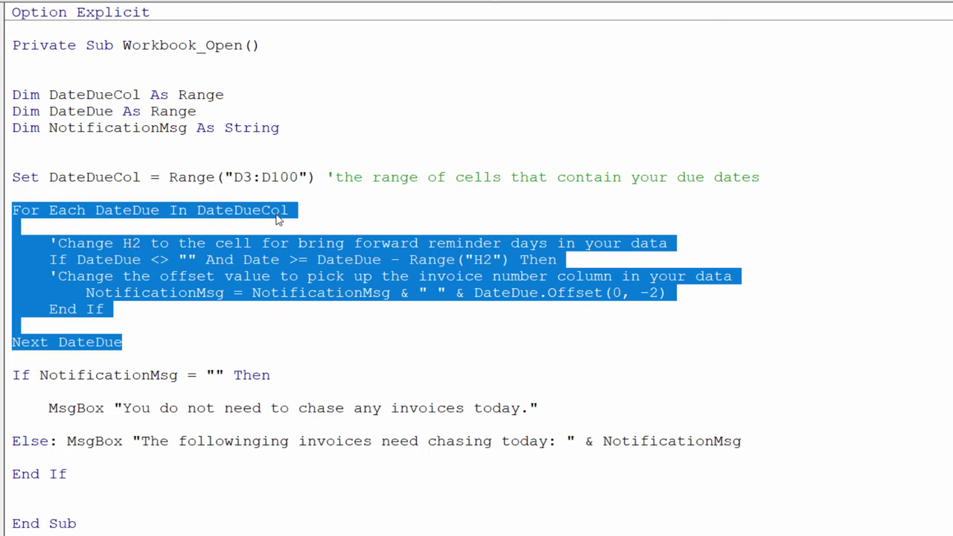
pyautogui.click(247, 227)
pyautogui.moveTo(49, 259); pyautogui.dragTo(511, 259)
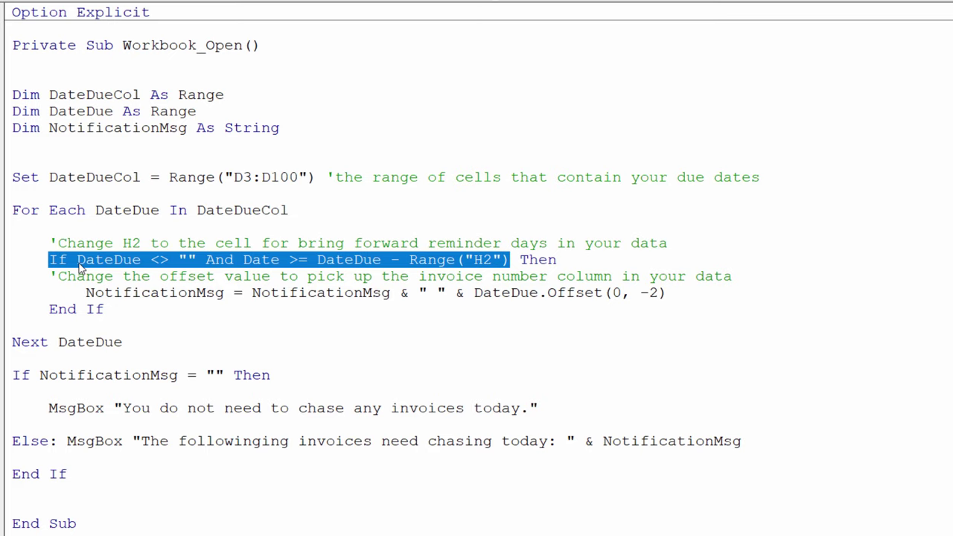
pyautogui.moveTo(77, 260); pyautogui.dragTo(196, 259)
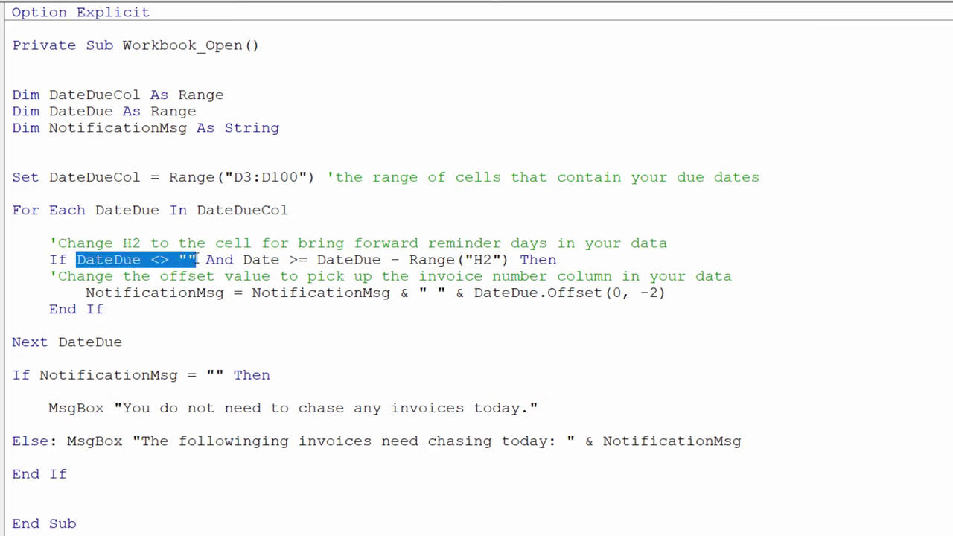
pyautogui.click(245, 259)
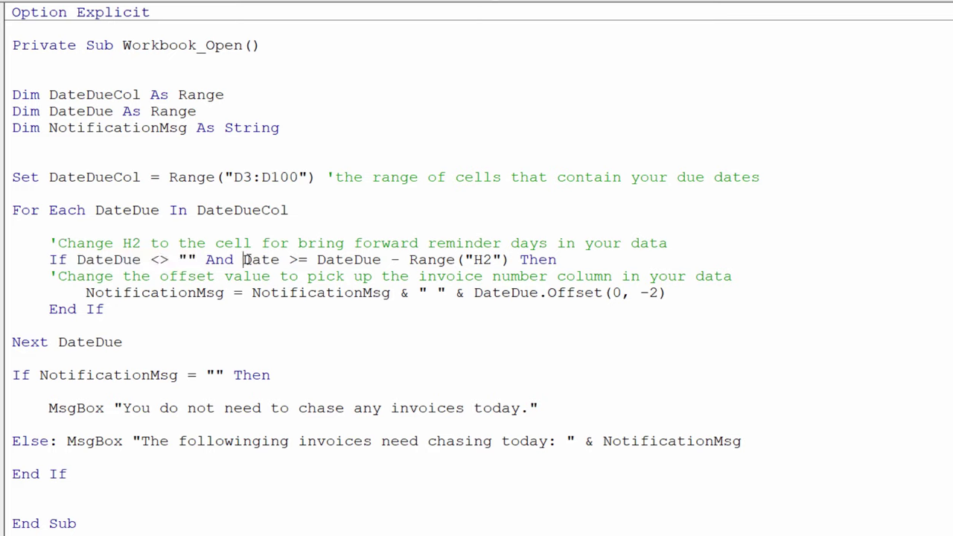
pyautogui.moveTo(244, 259); pyautogui.dragTo(284, 259)
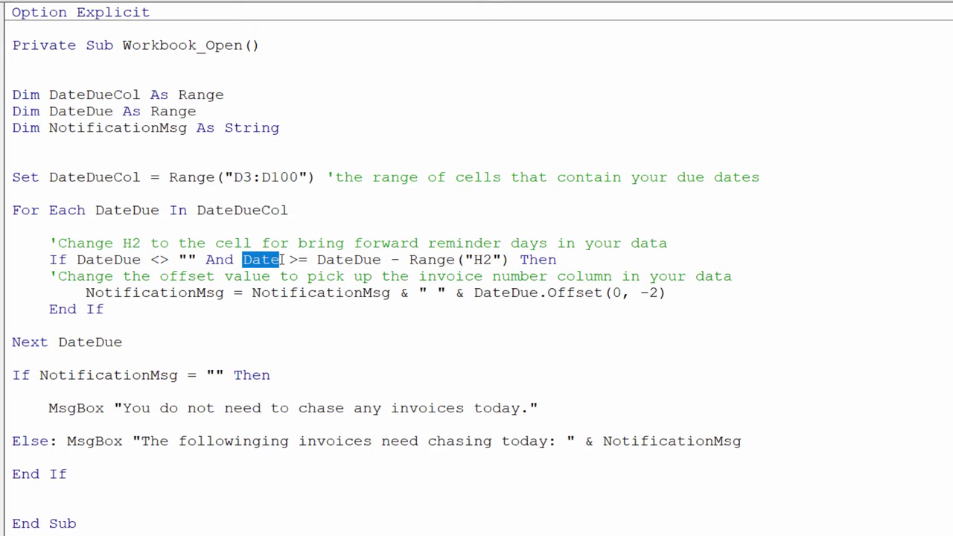
pyautogui.moveTo(283, 259); pyautogui.dragTo(382, 259)
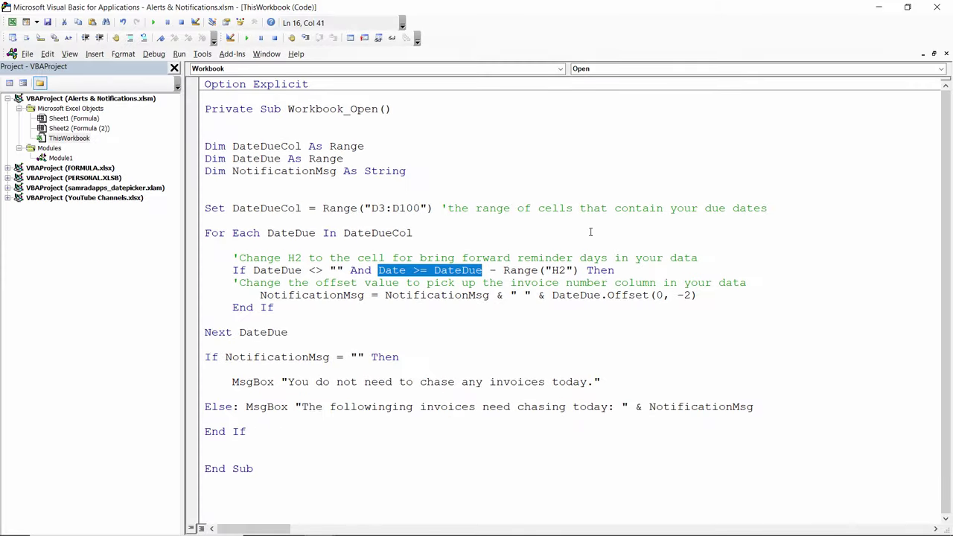
pyautogui.click(879, 7)
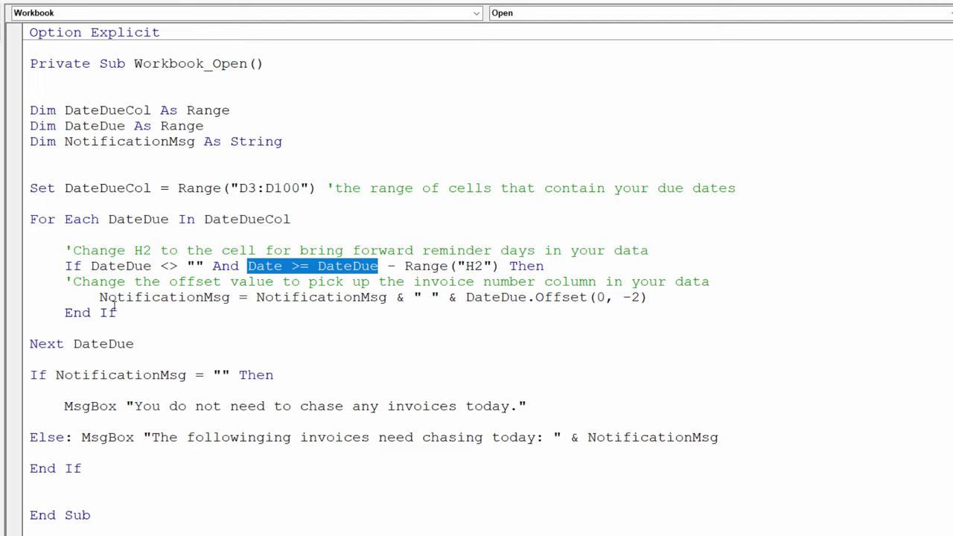
pyautogui.moveTo(101, 297); pyautogui.dragTo(663, 300)
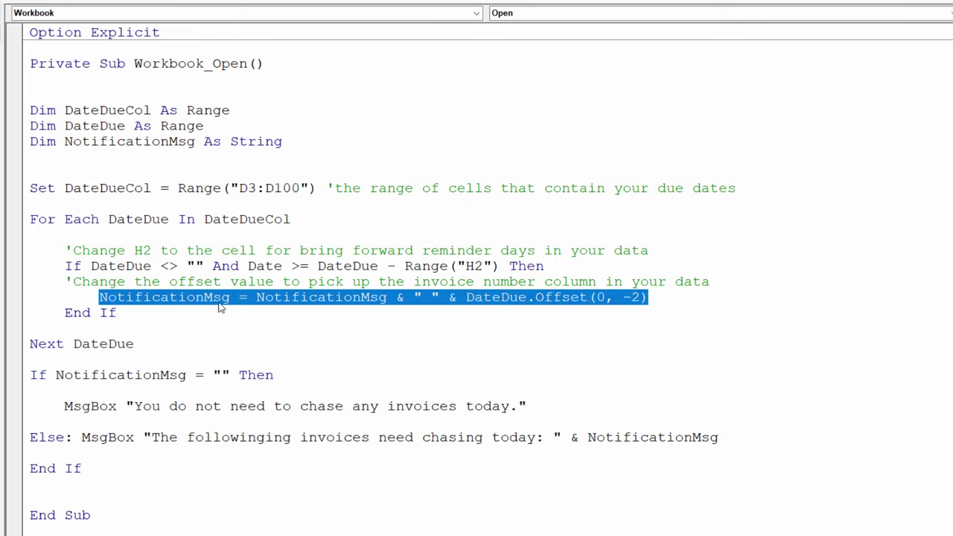
pyautogui.click(256, 297)
pyautogui.moveTo(257, 296); pyautogui.dragTo(389, 296)
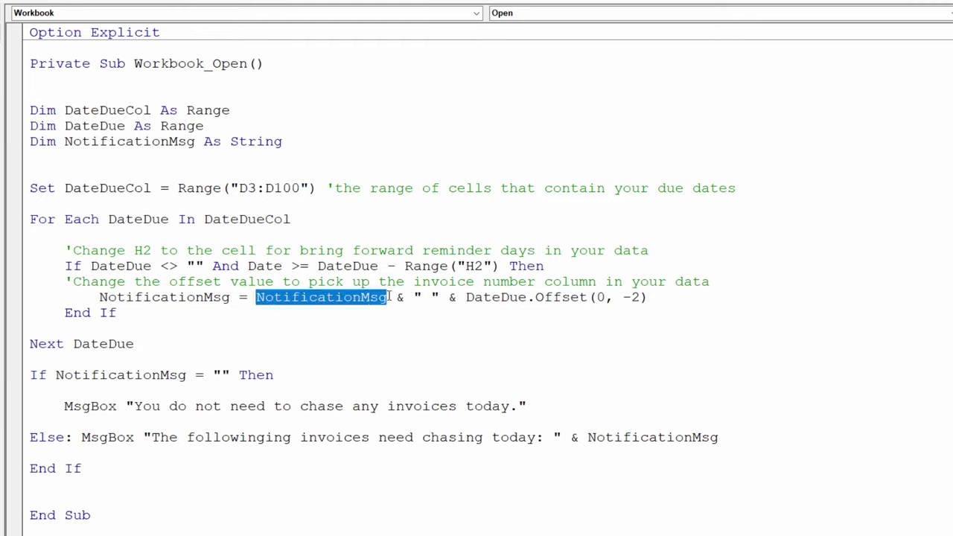
pyautogui.moveTo(467, 298); pyautogui.dragTo(647, 297)
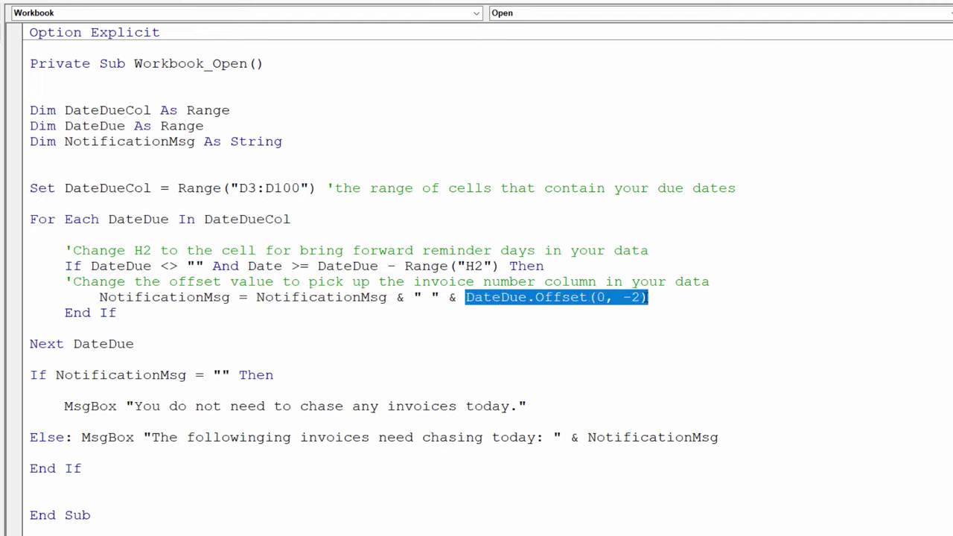
pyautogui.click(467, 299)
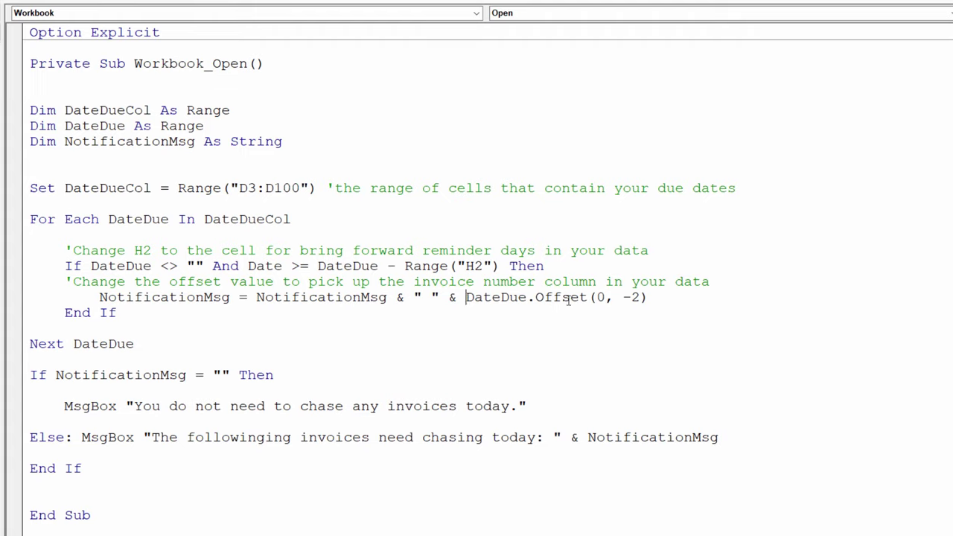
pyautogui.moveTo(535, 298); pyautogui.dragTo(648, 297)
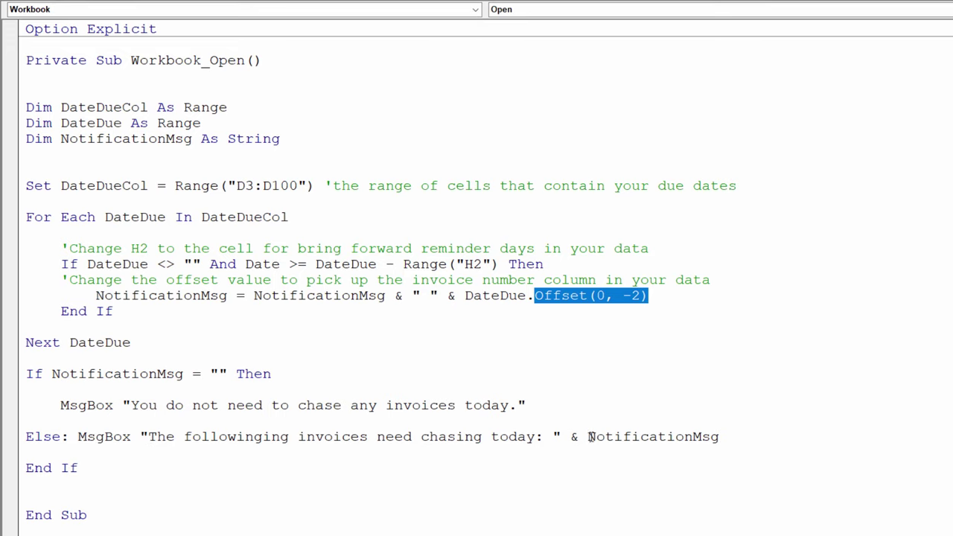
pyautogui.moveTo(588, 436); pyautogui.dragTo(720, 438)
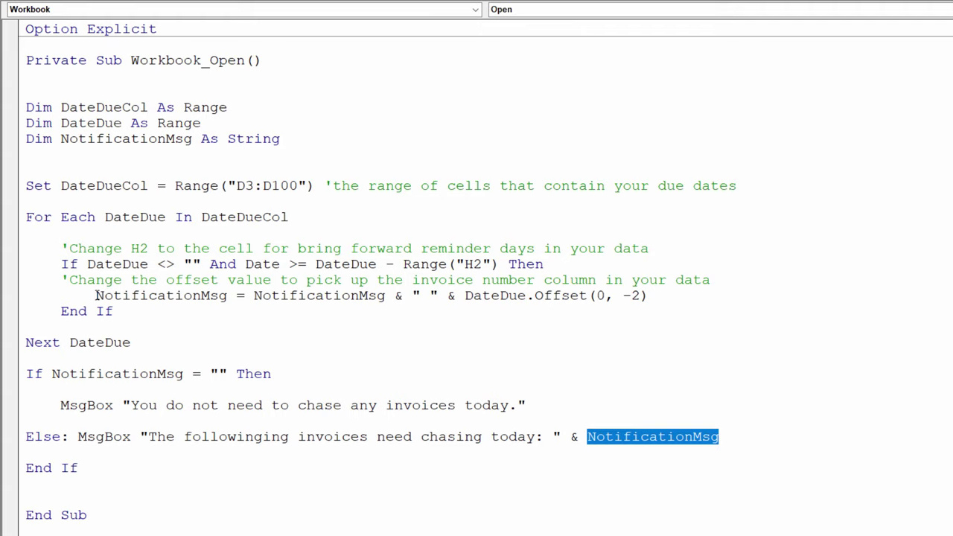
pyautogui.moveTo(96, 294); pyautogui.dragTo(227, 295)
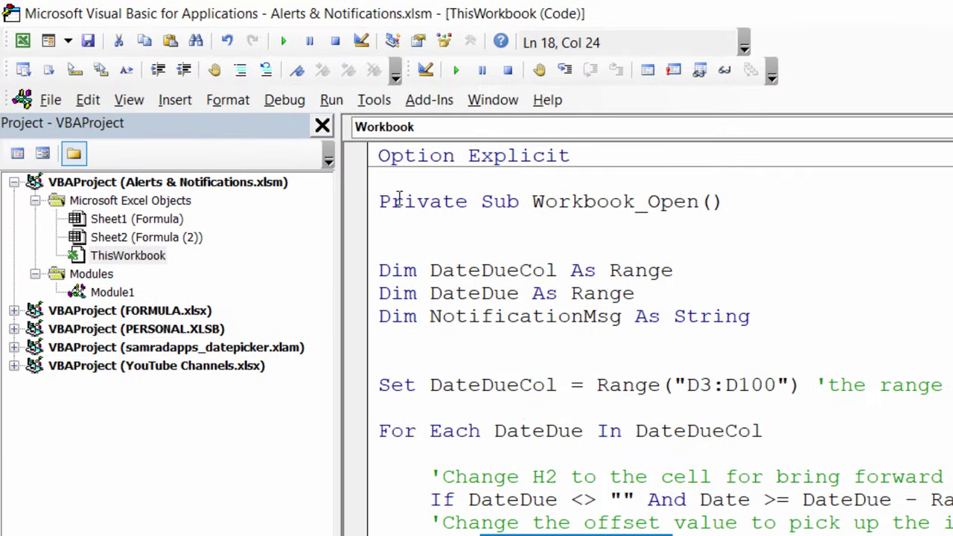
pyautogui.moveTo(542, 202); pyautogui.dragTo(729, 205)
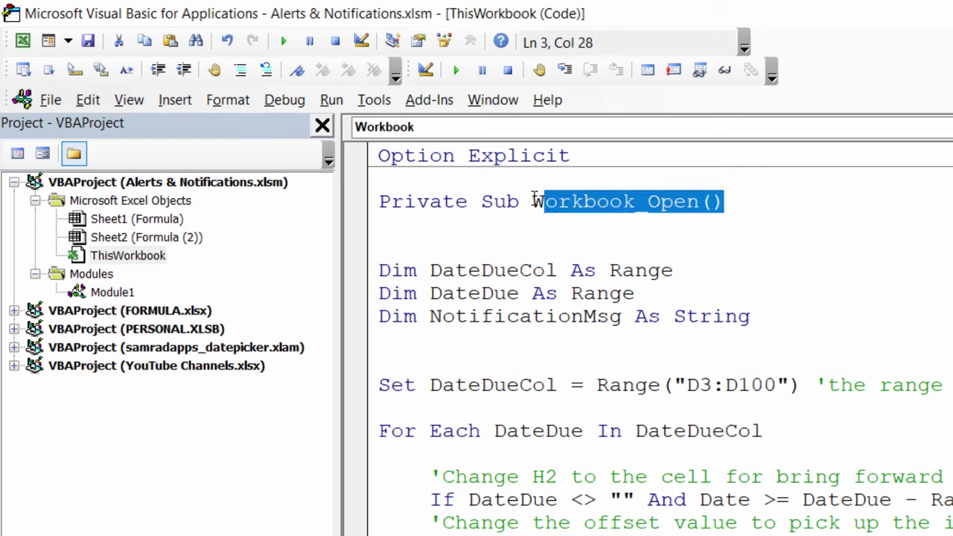
pyautogui.moveTo(532, 201); pyautogui.dragTo(728, 203)
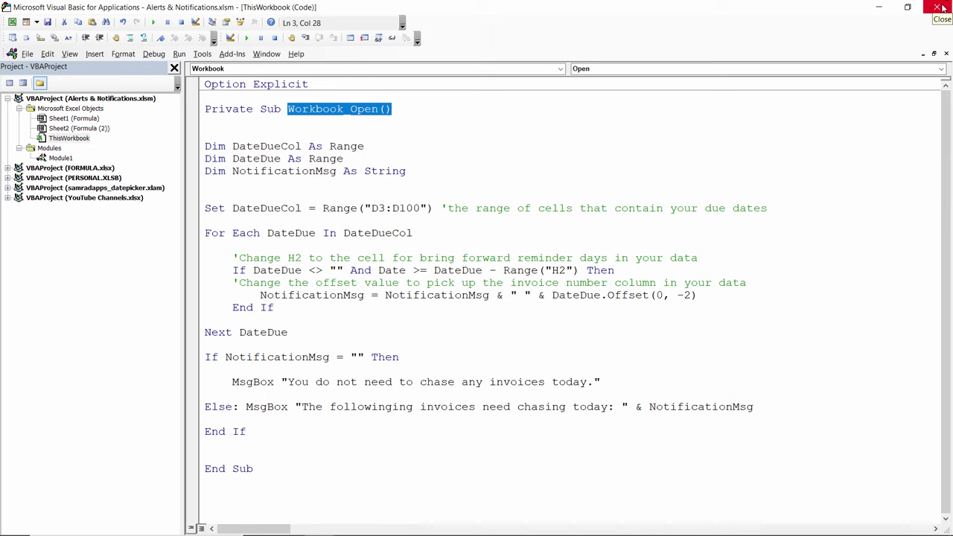
# - Close the VBA editor and dismiss the opening popup listing INV1, INV3 and INV4 to chase
pyautogui.click(939, 7)
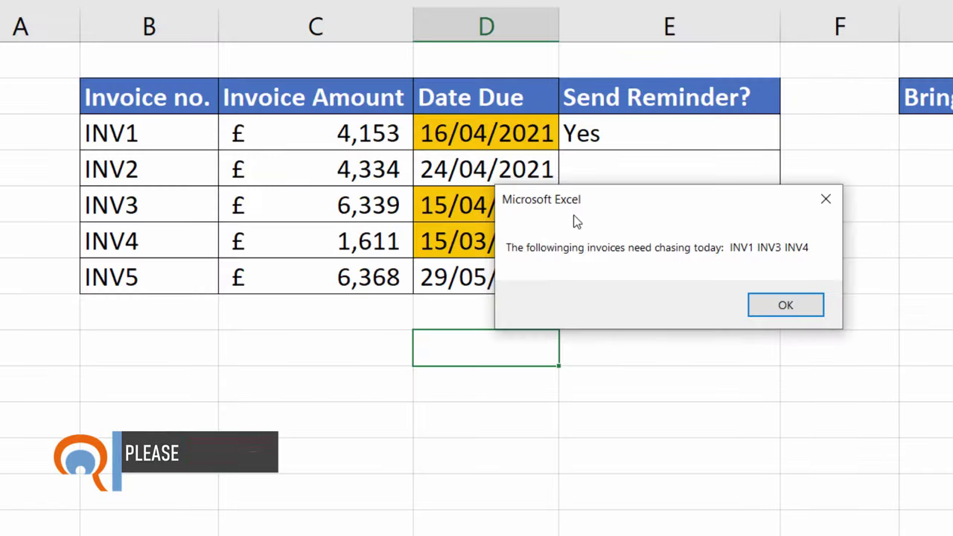
pyautogui.click(771, 306)
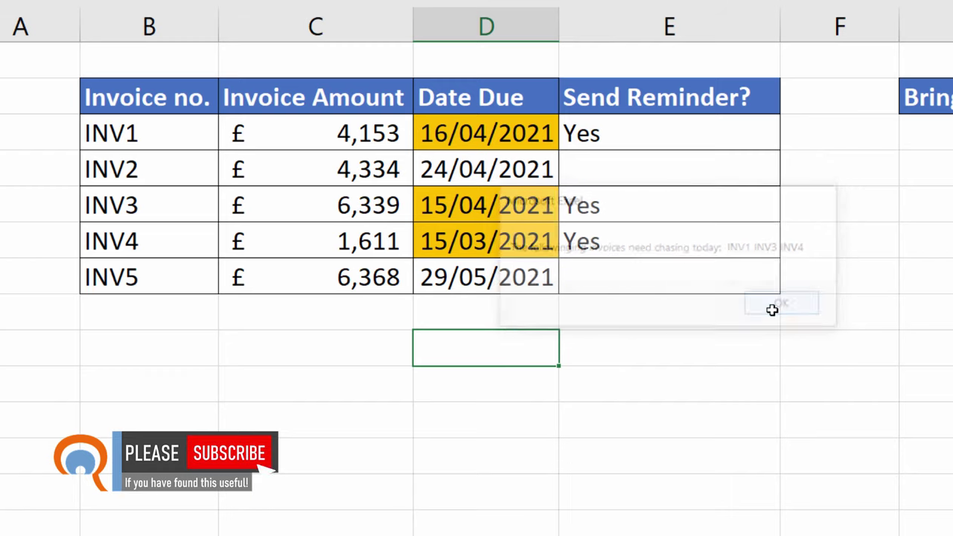